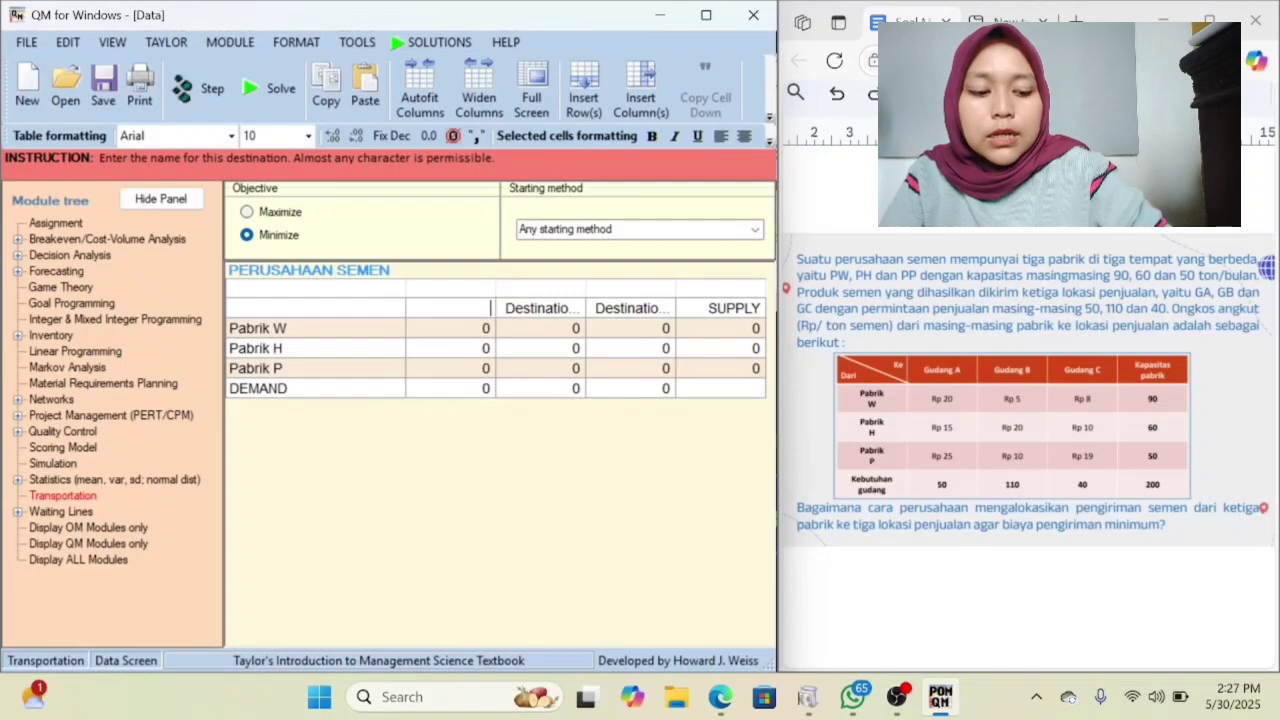
Name the three destination columns Gudang A, Gudang B and Gudang C.
type("A")
key("Tab")
type("Gudang B")
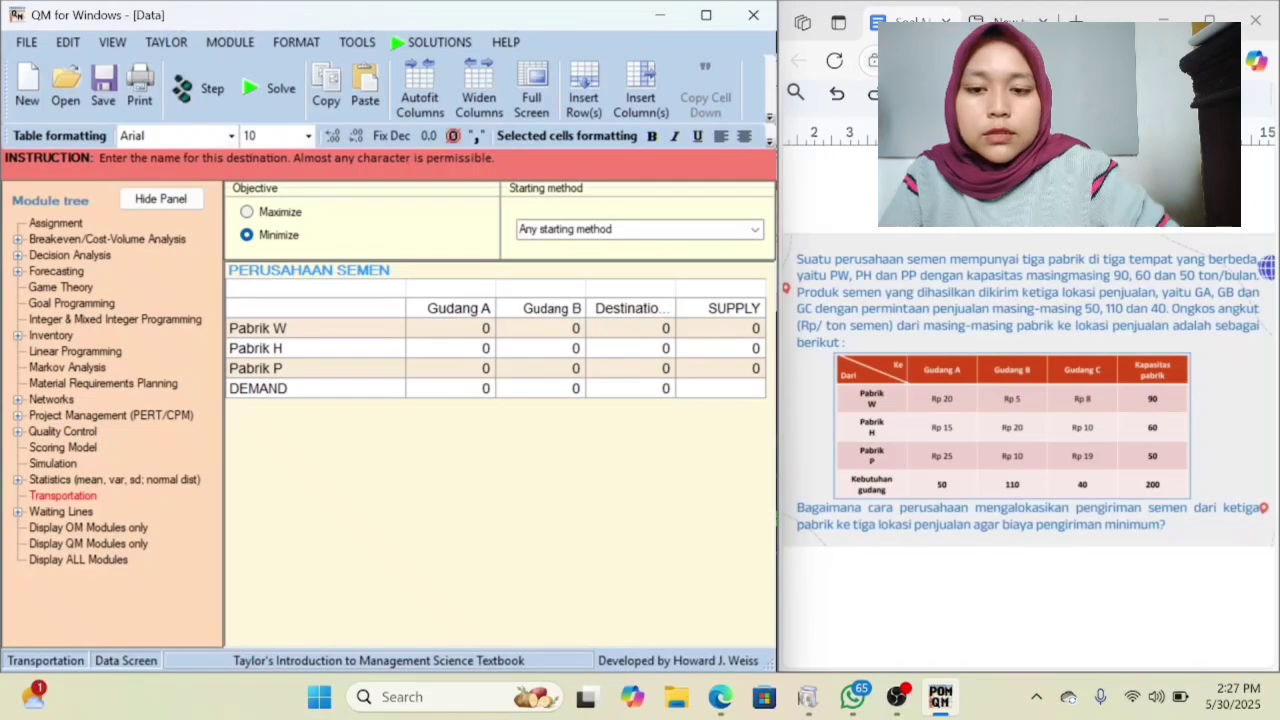
key("Tab")
type("G")
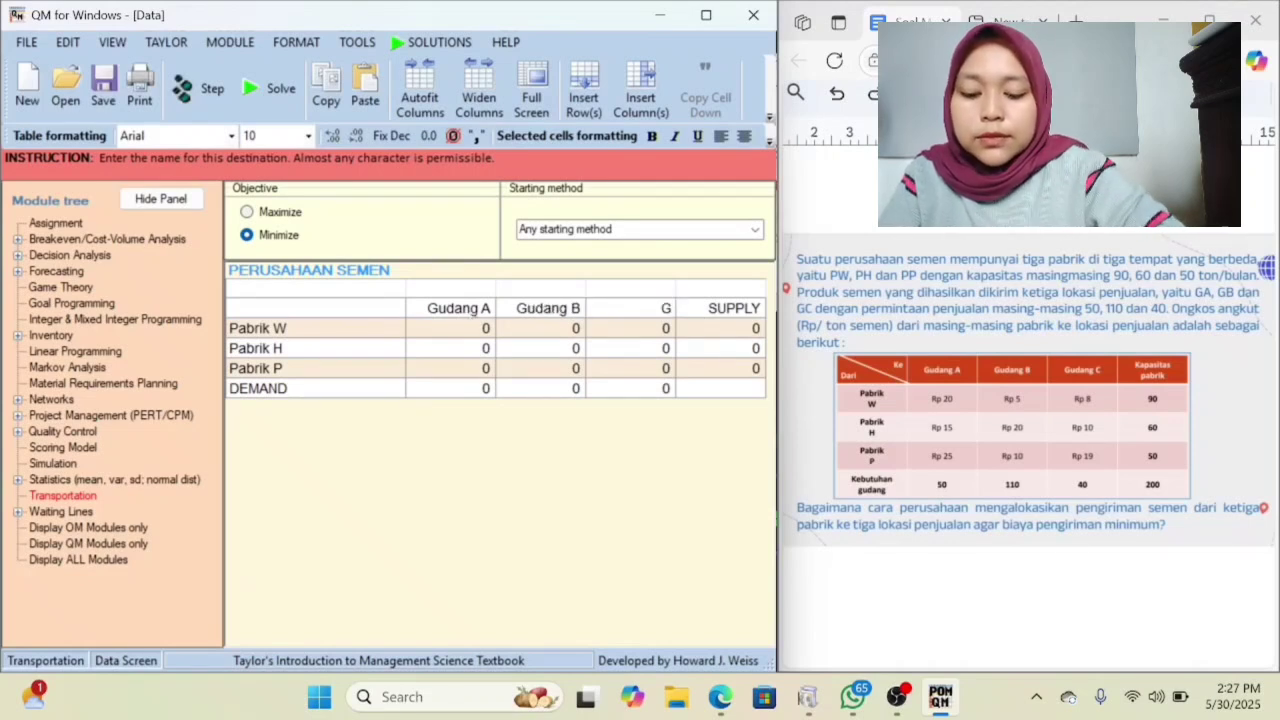
type("udang")
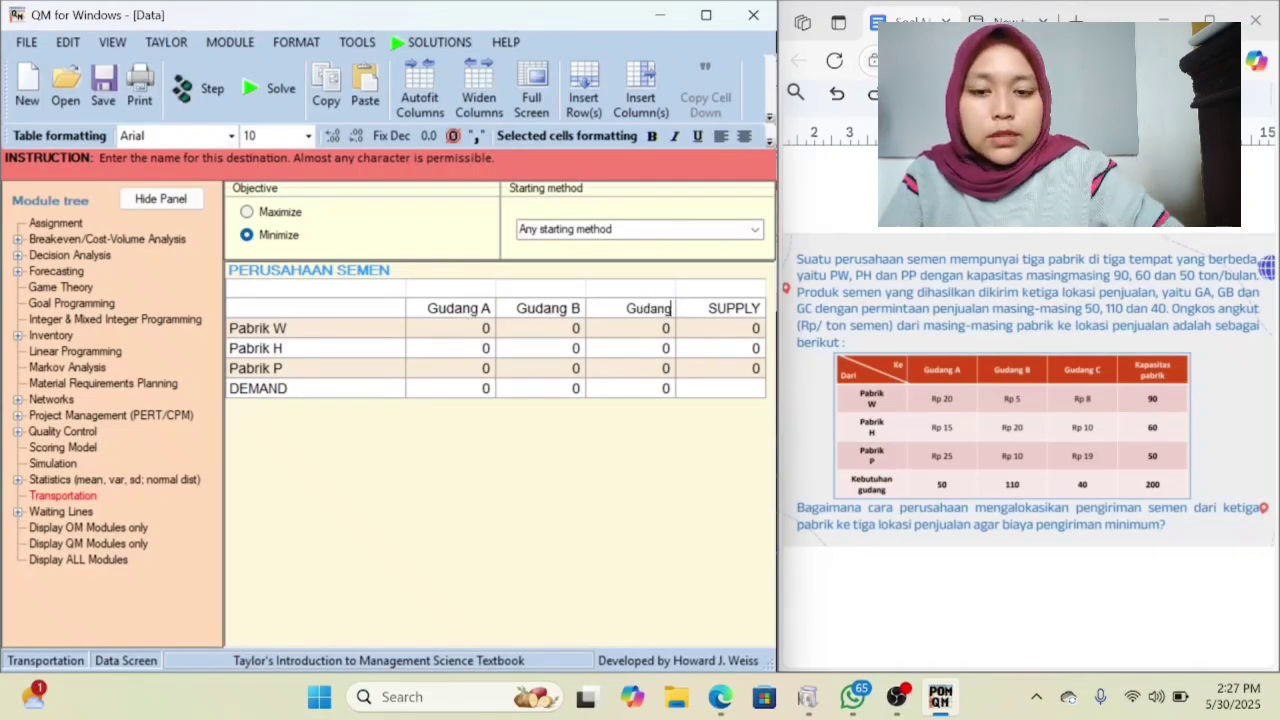
type(" C")
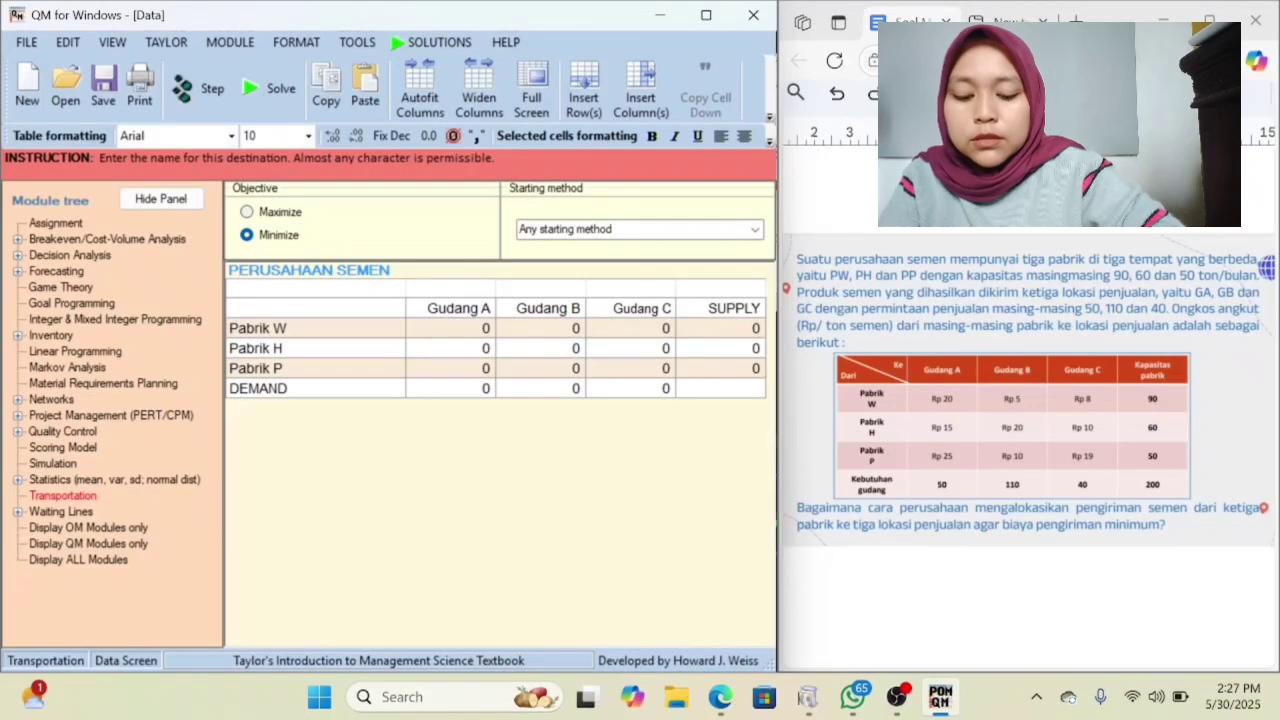
Rename the SUPPLY column as Kapasitas Pabrik.
left_click(712, 316)
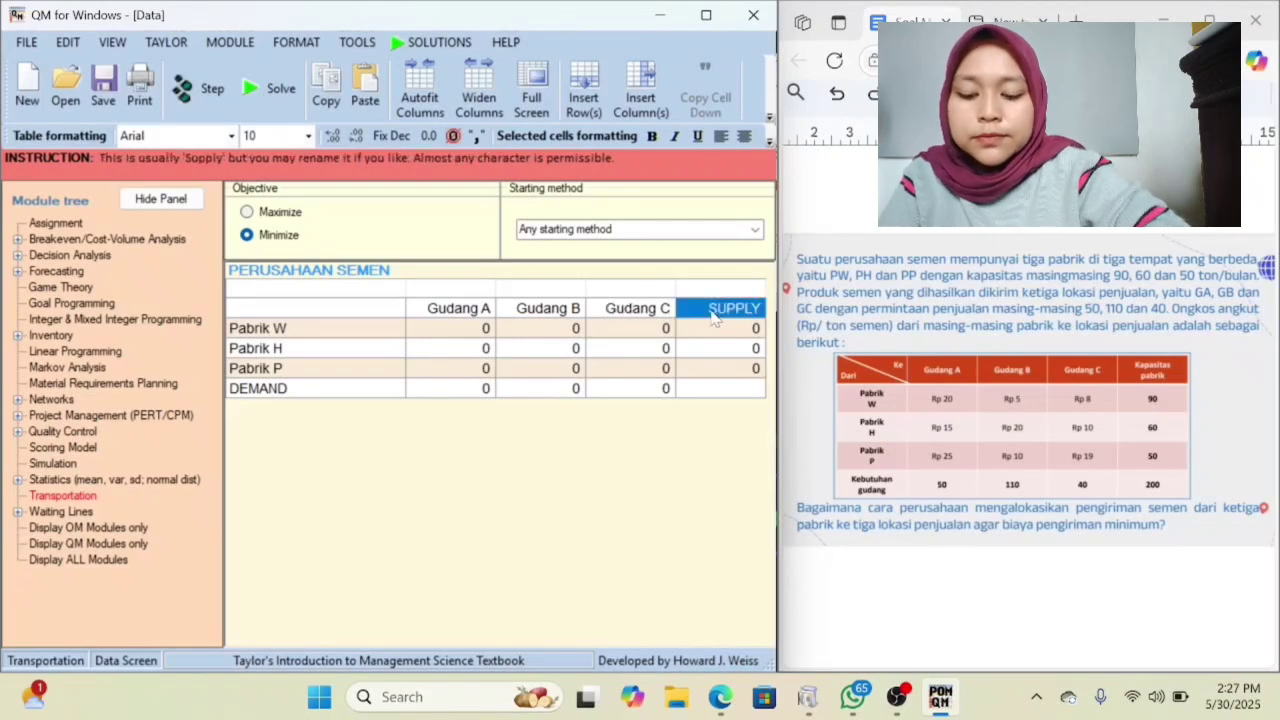
key("ctrl+a")
left_click(712, 317)
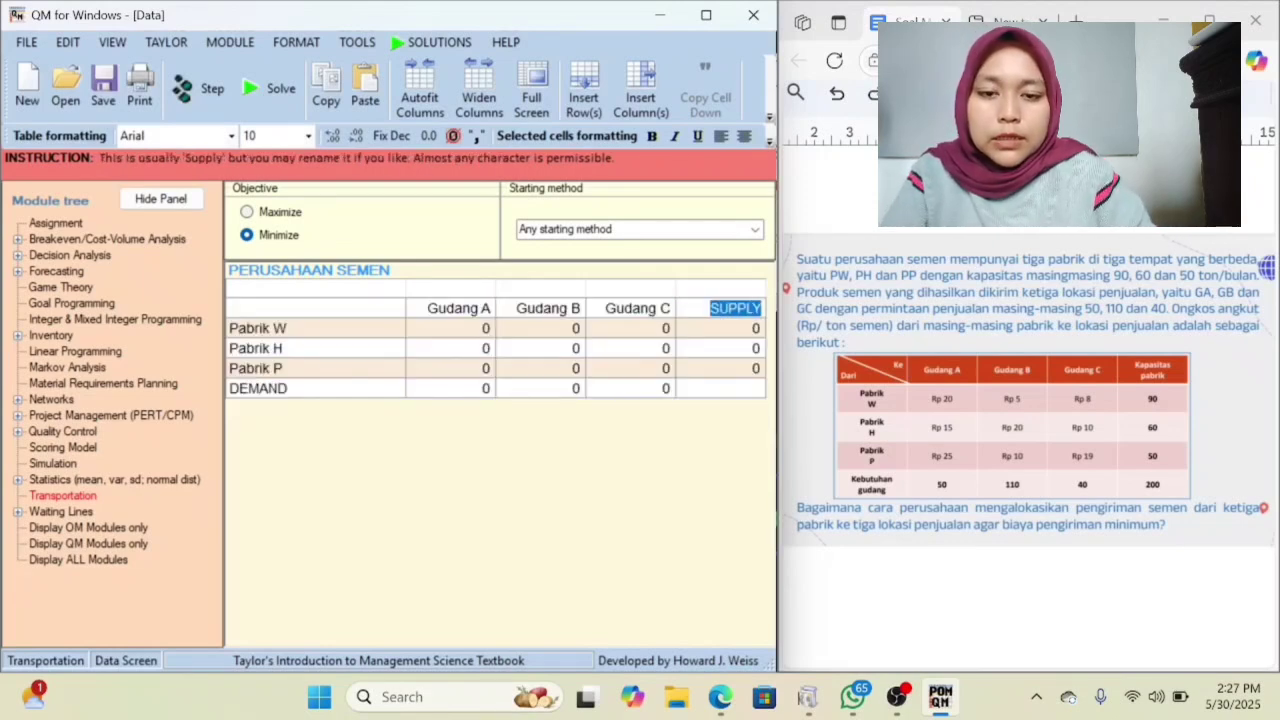
key("BackSpace")
type("K")
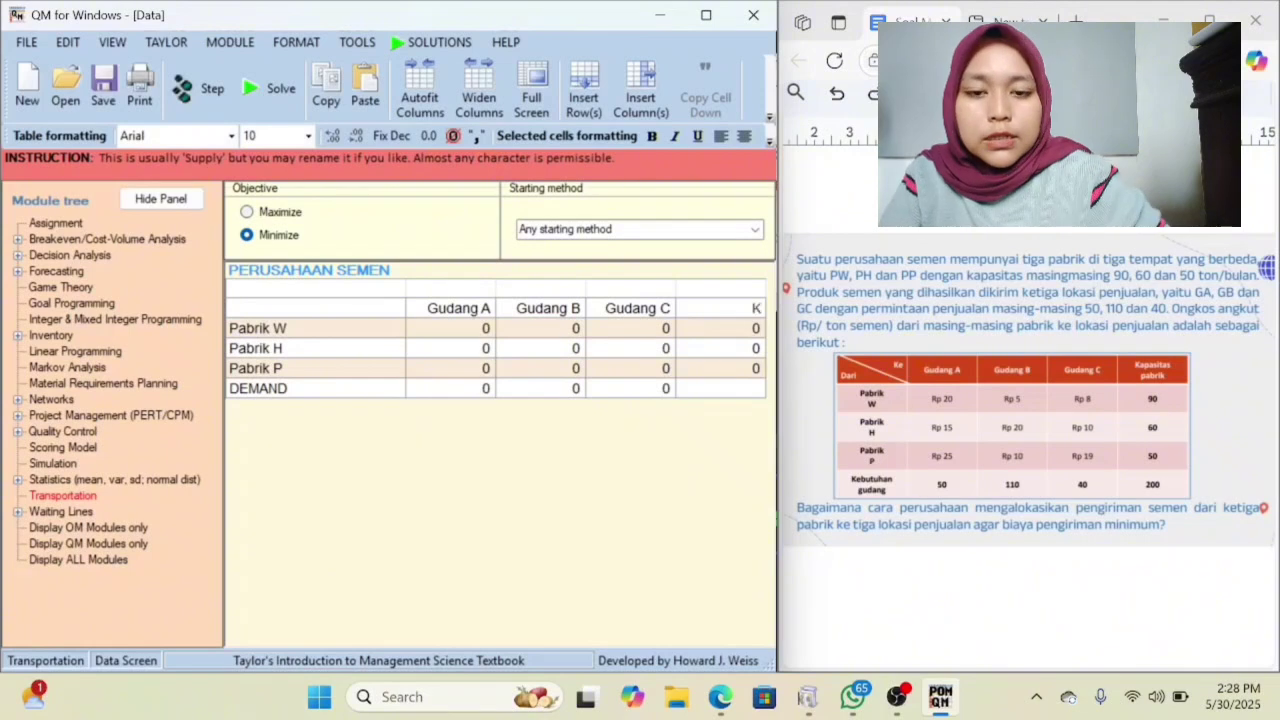
type("apasita")
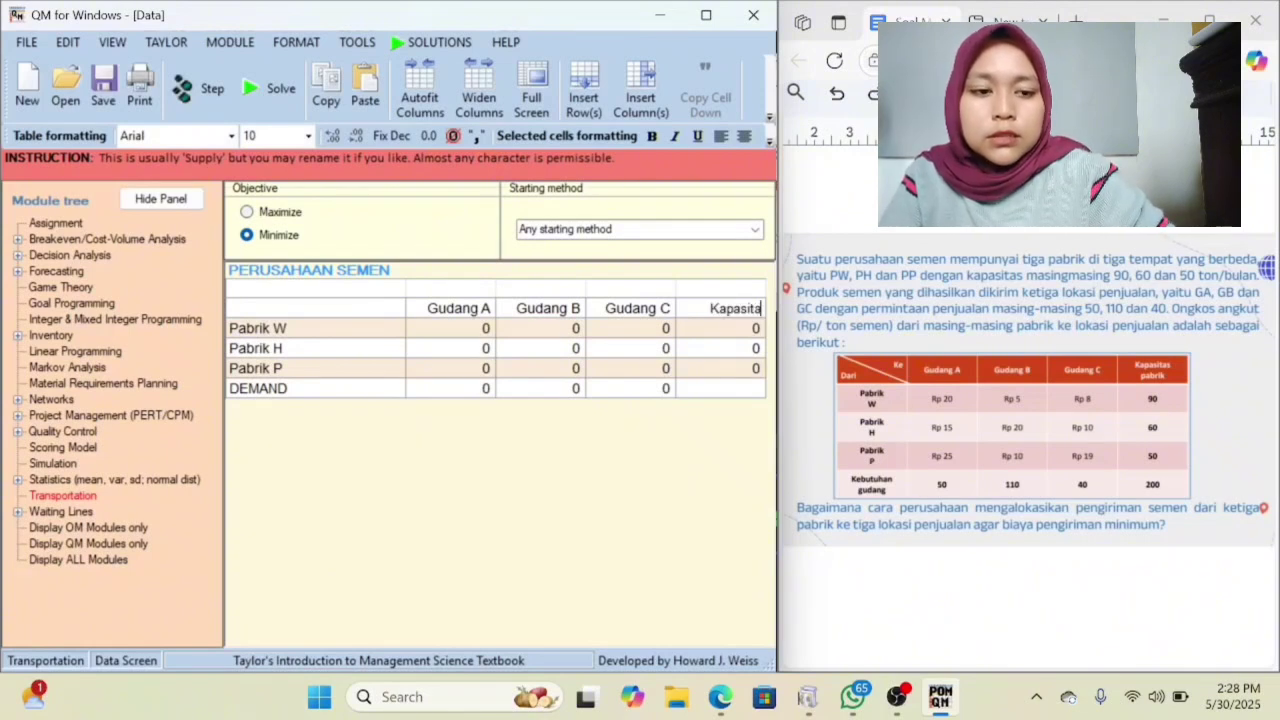
type("s Pabri")
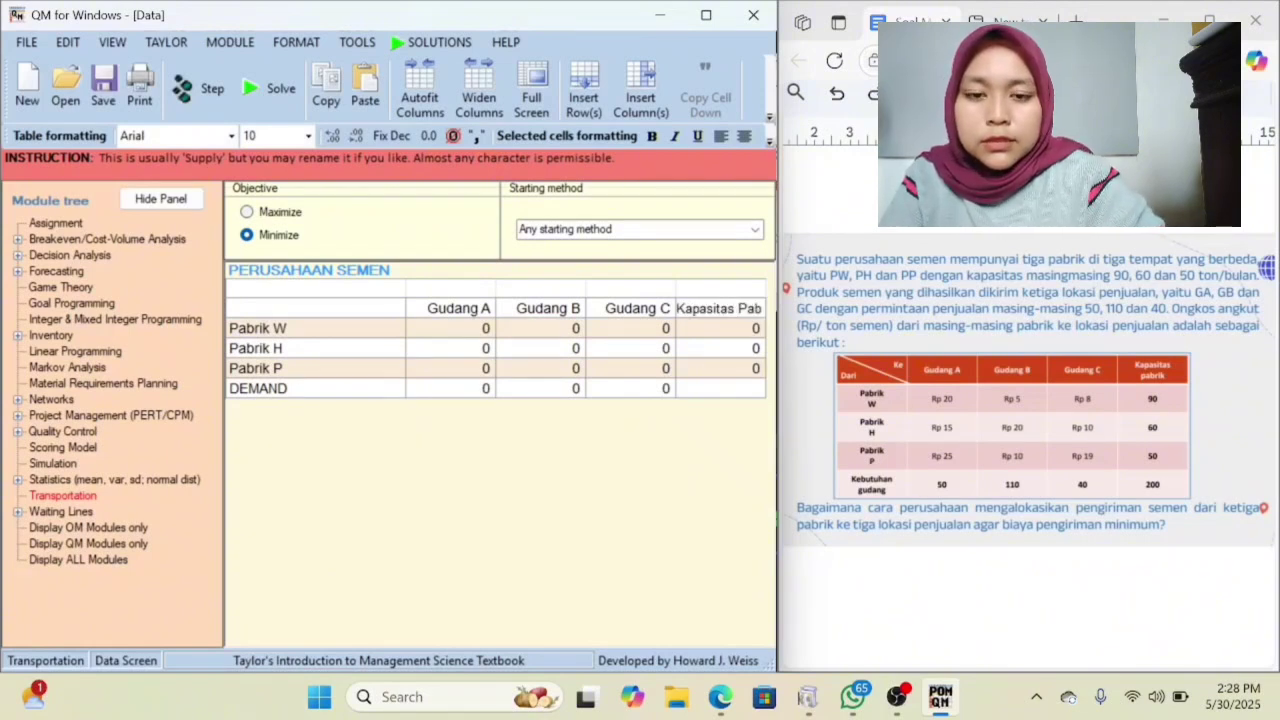
type("k")
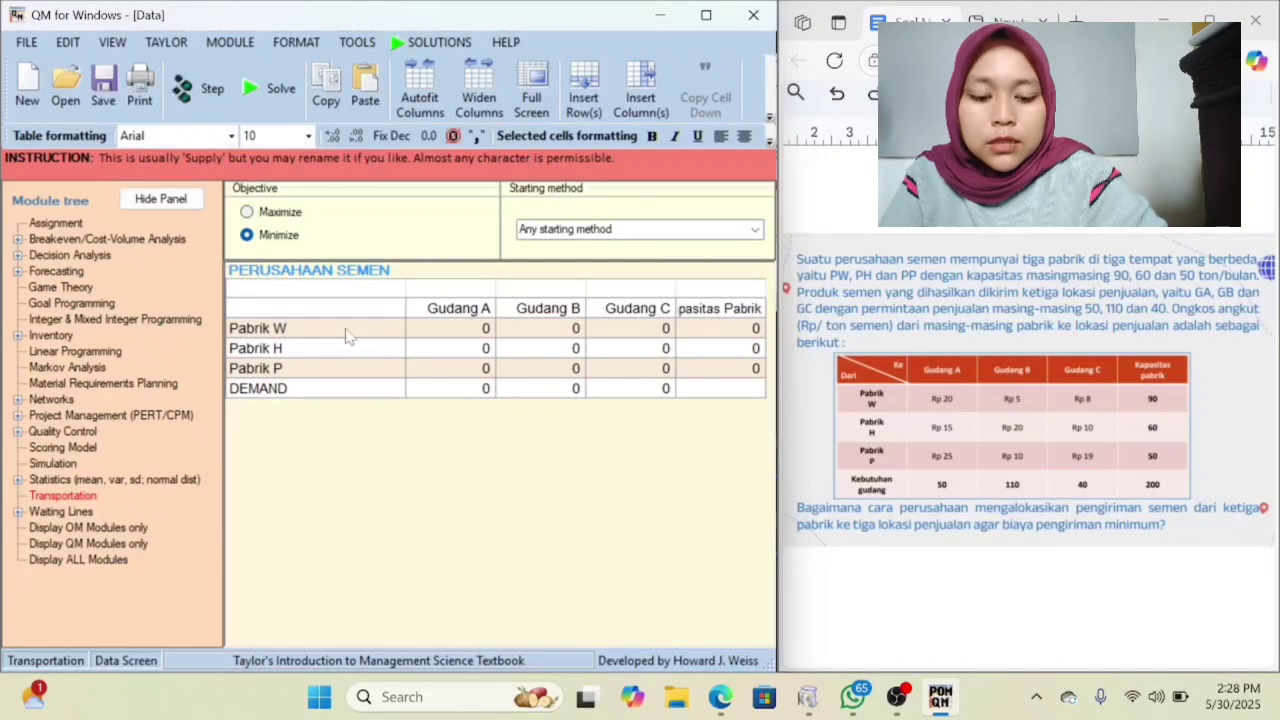
Rename the DEMAND row as Kebutuhan Pabrik.
left_click(333, 398)
key("BackSpace")
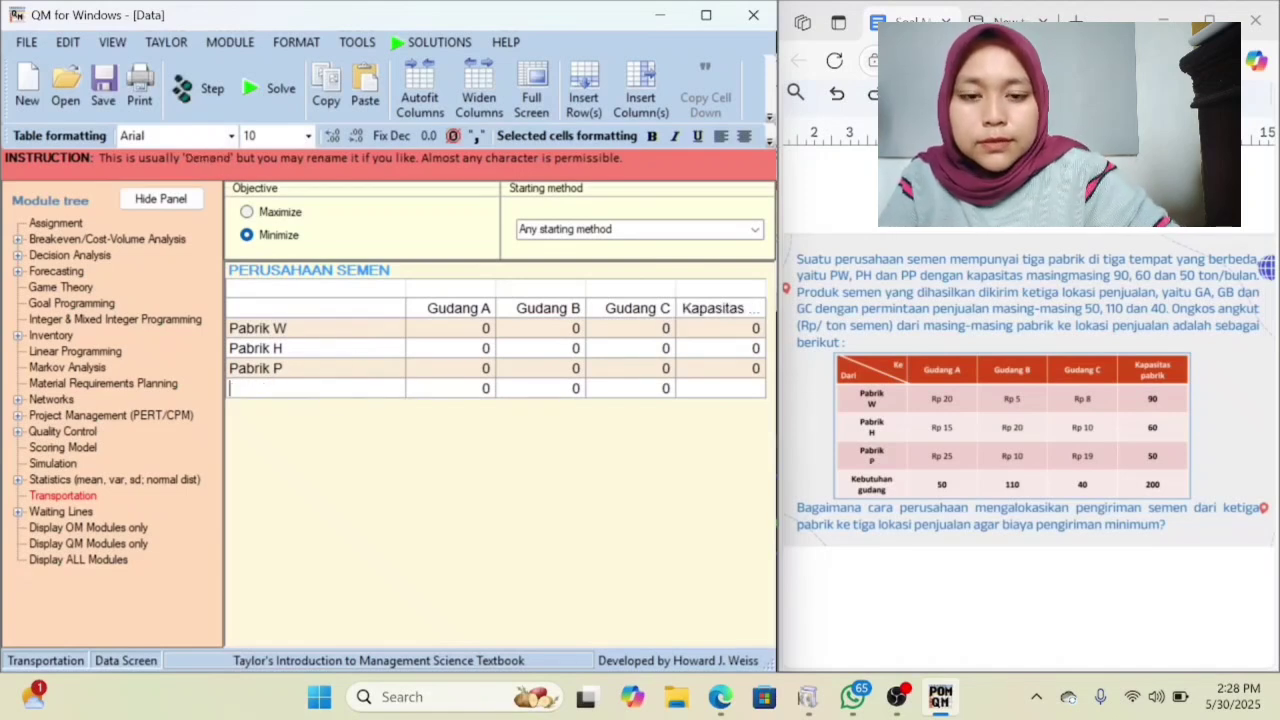
type("Kebuth")
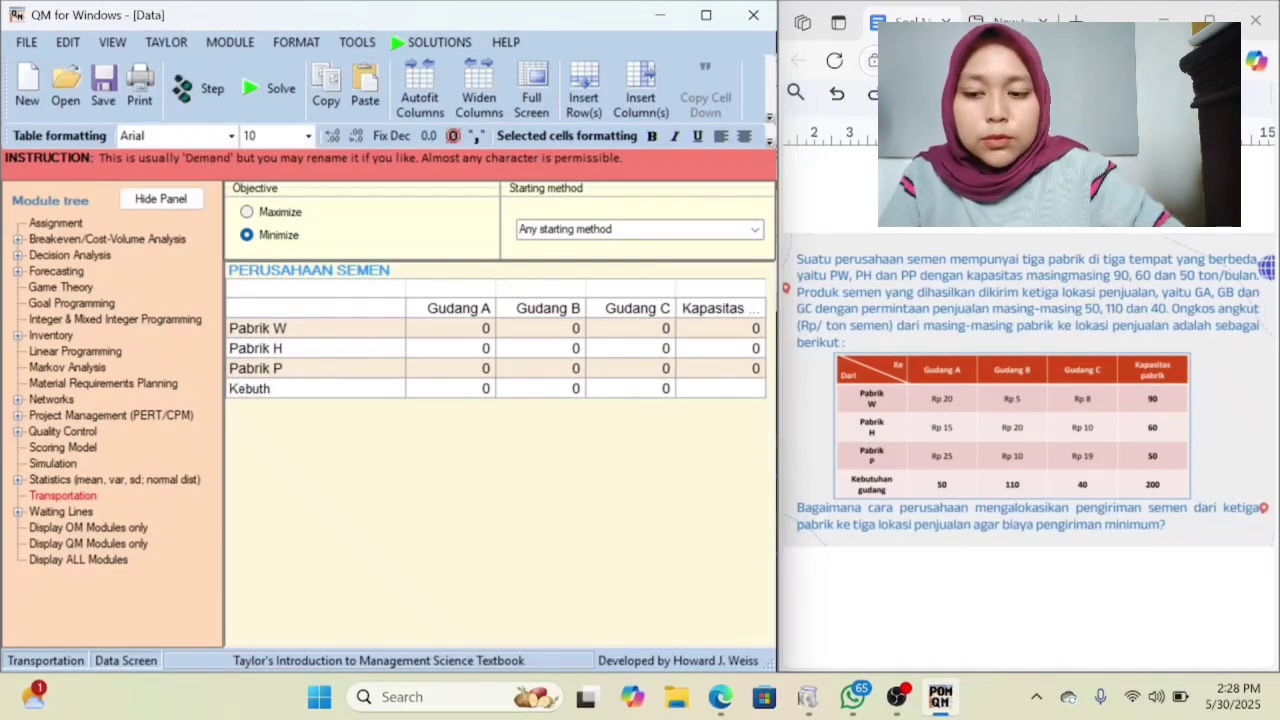
key("BackSpace")
type("uh")
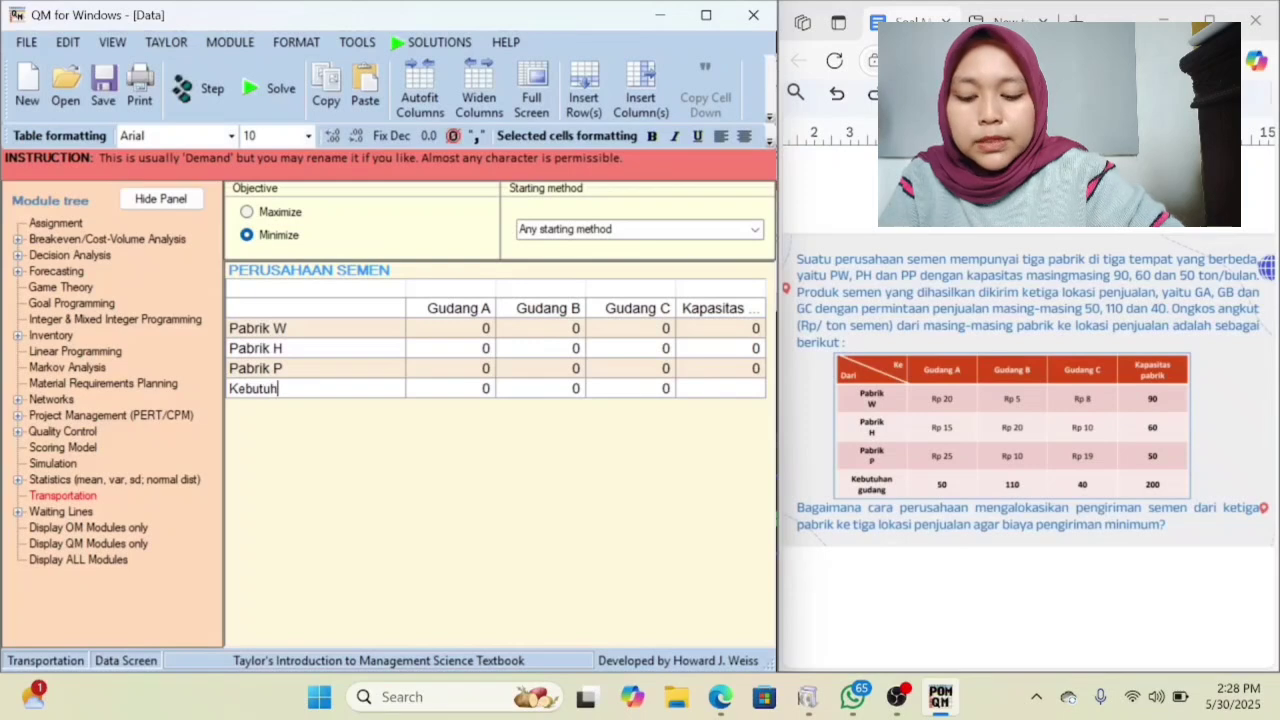
type("an Pabrik")
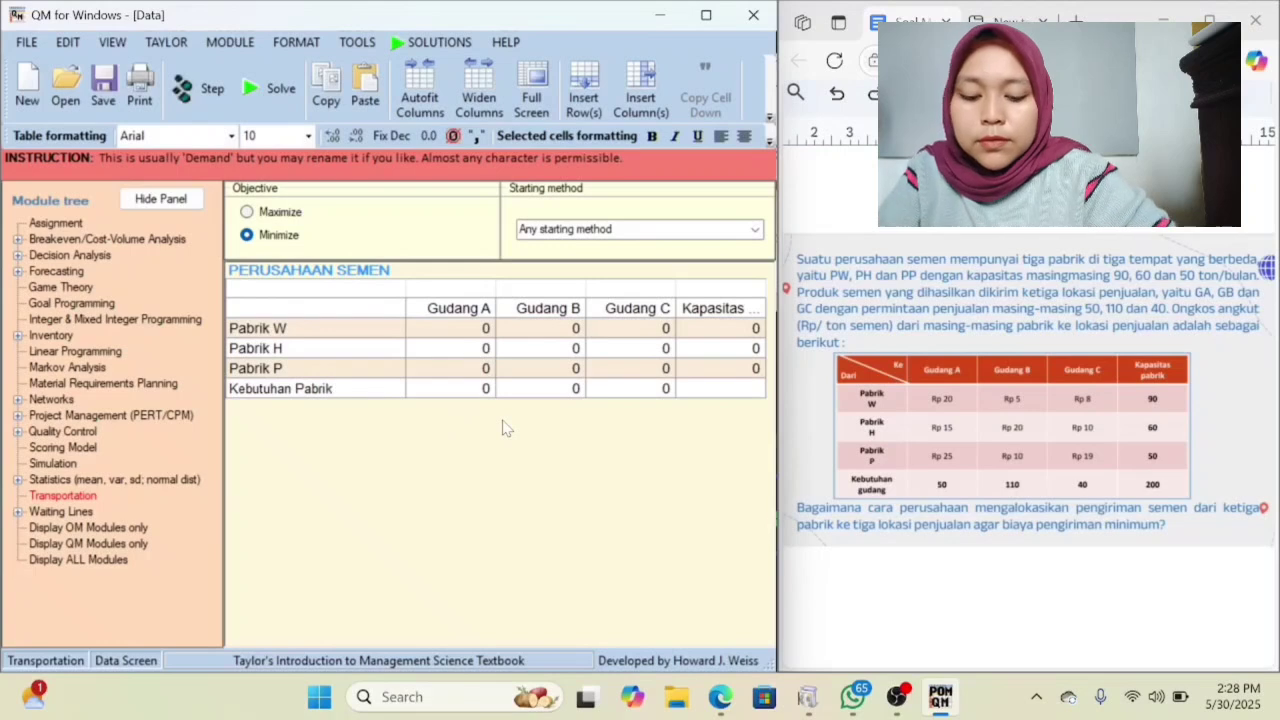
Fill the Pabrik W row with shipping costs 20, 5 and 8 for Gudang A, B and C, and a capacity of 90.
left_click(465, 327)
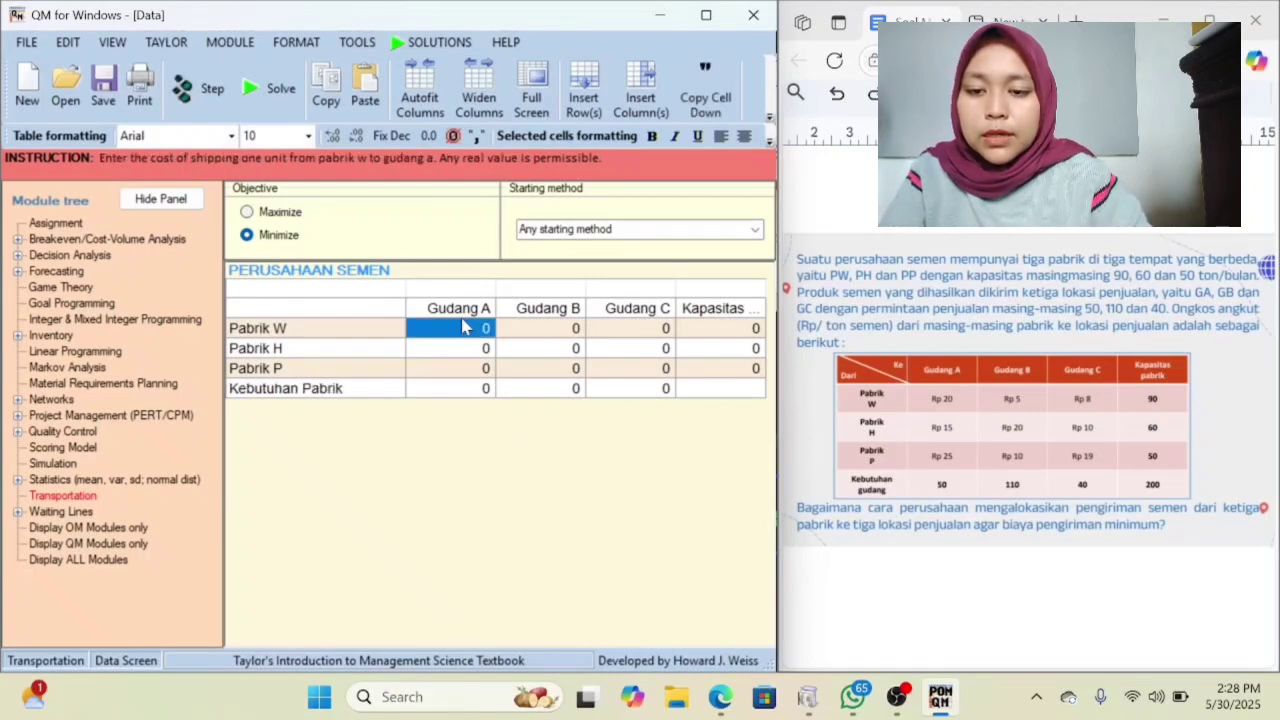
key("BackSpace")
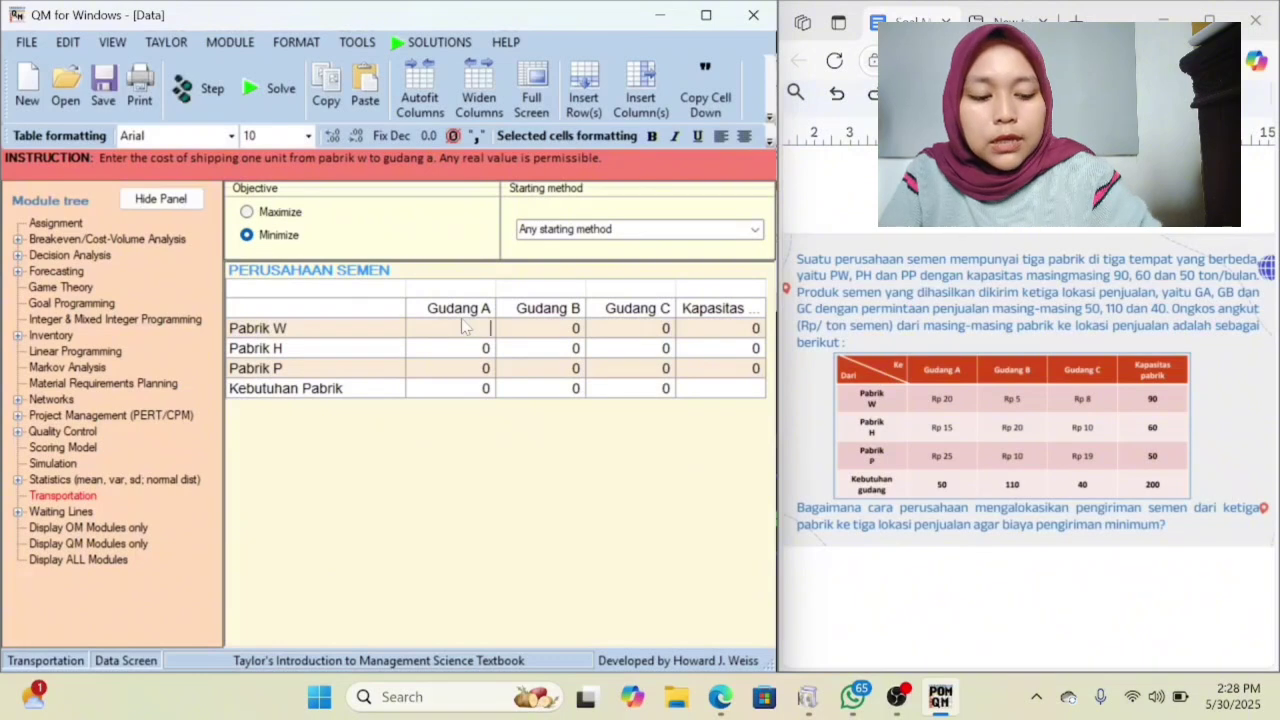
type("20")
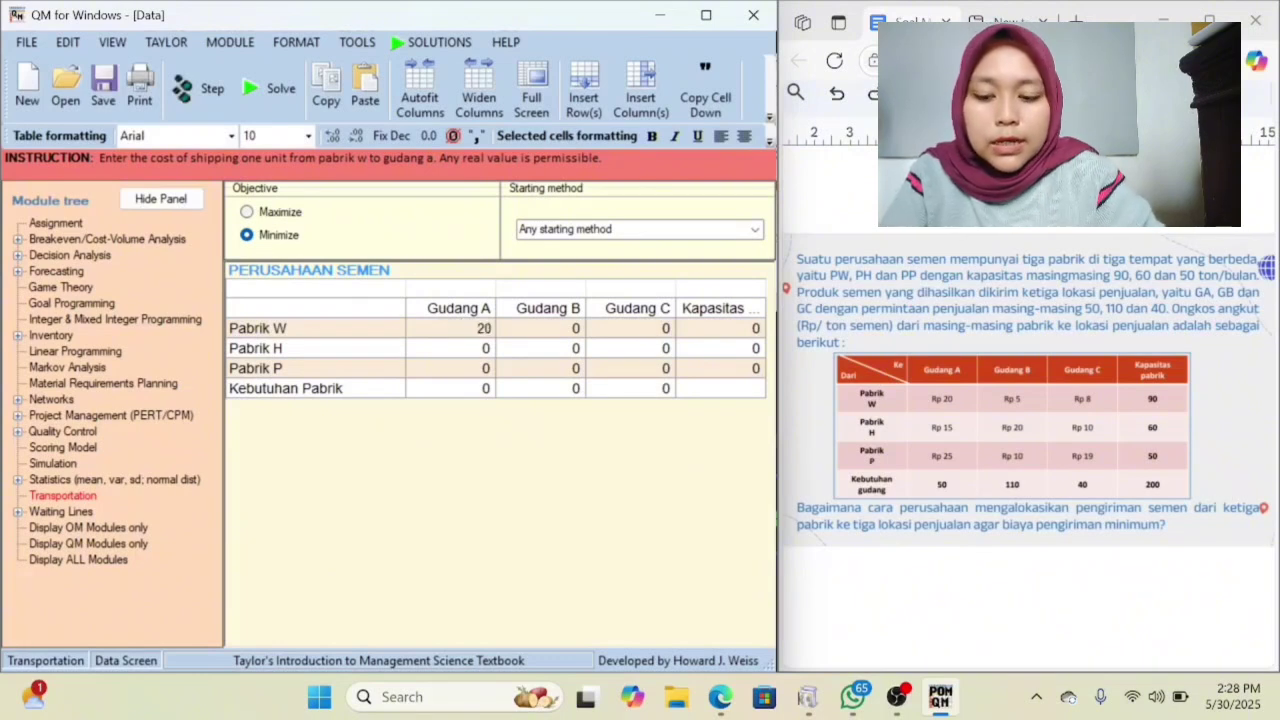
key("Tab")
key("BackSpace")
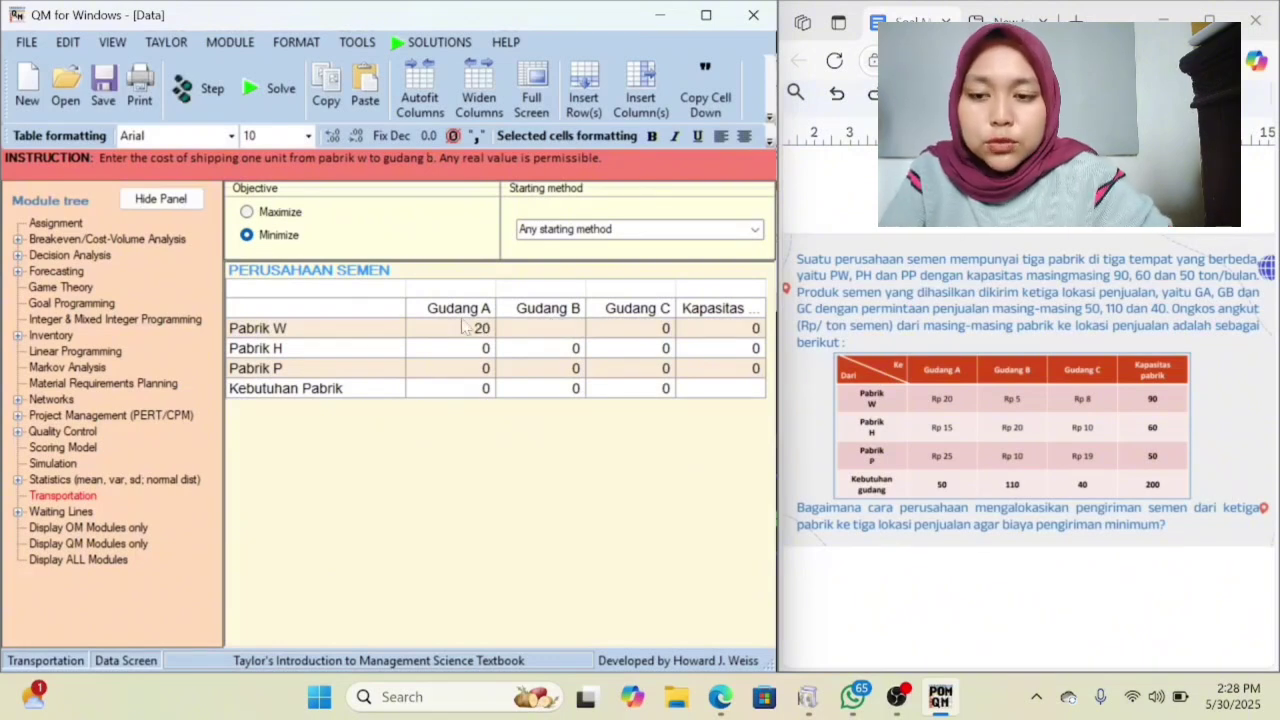
type("5")
key("Tab")
key("BackSpace")
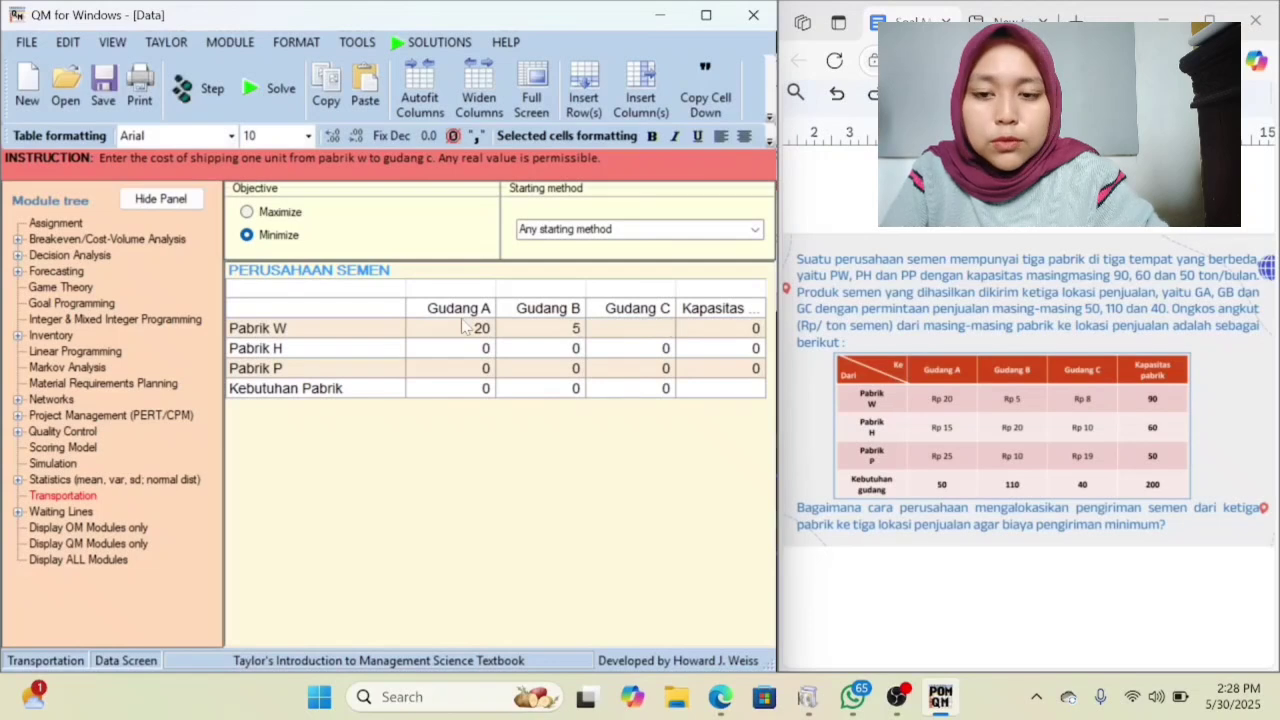
type("8")
key("Tab")
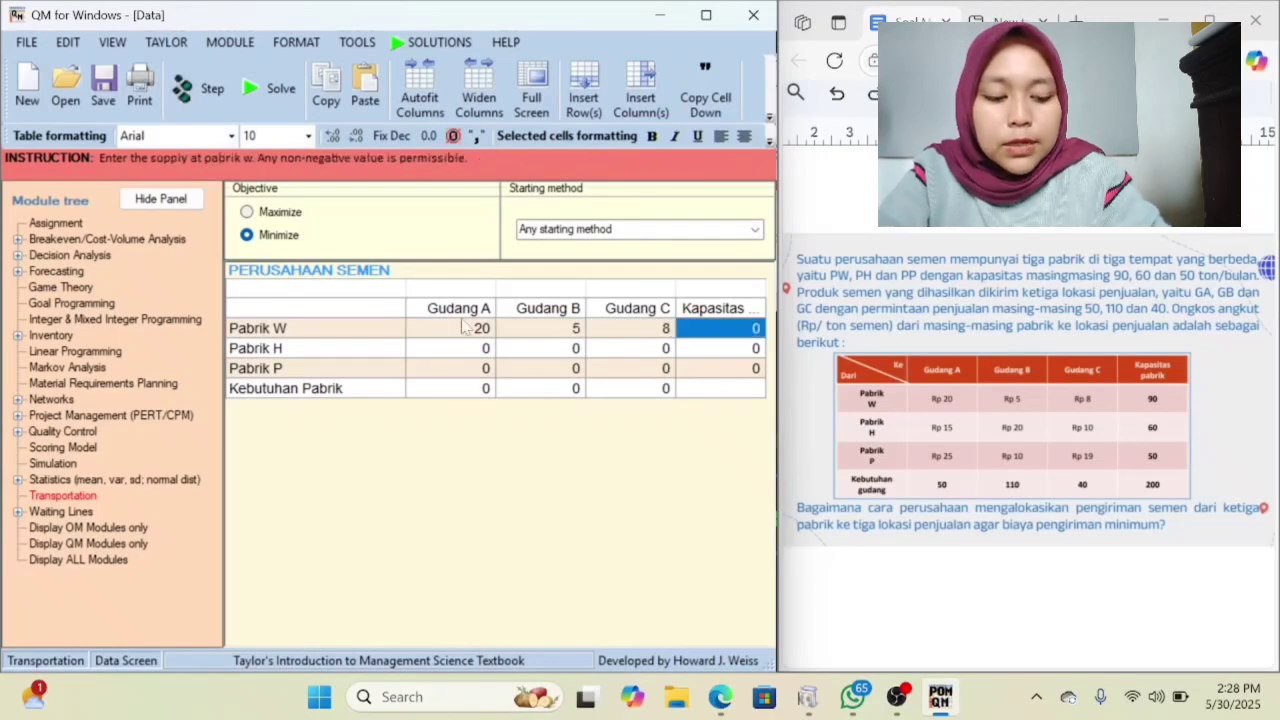
key("BackSpace")
type("90")
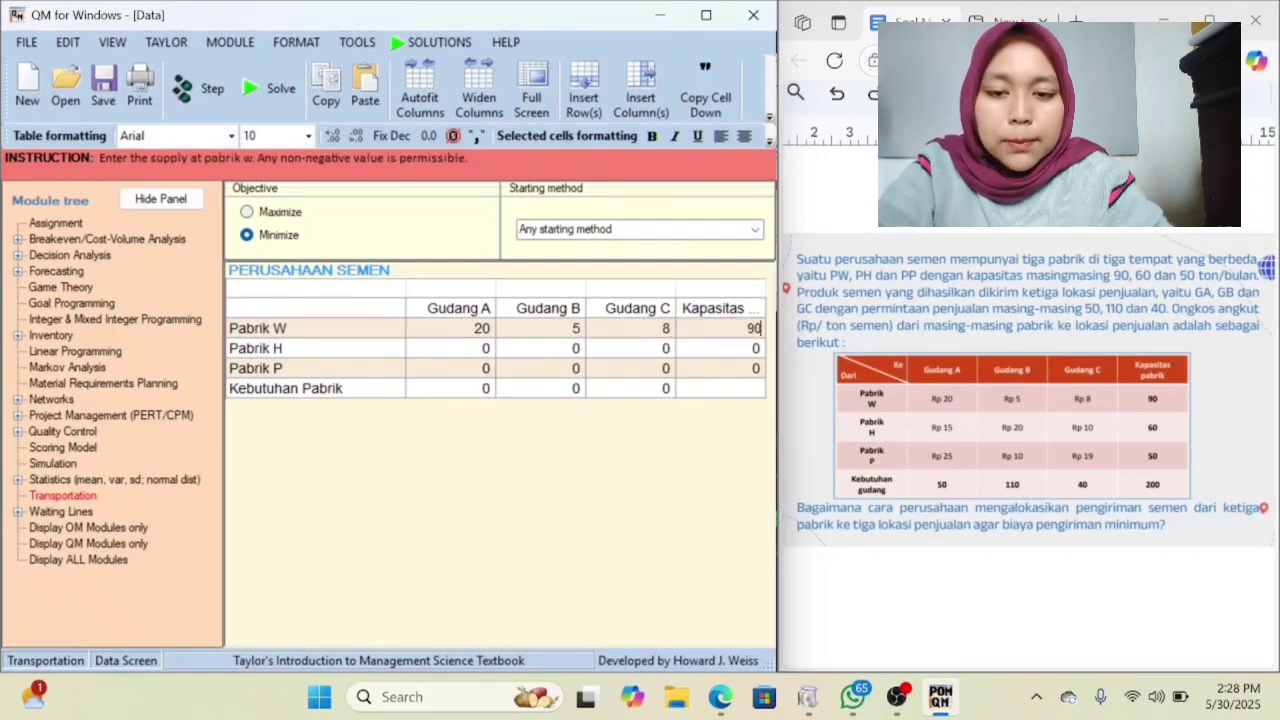
Fill the Pabrik H row with shipping costs 15, 20 and 10 for Gudang A, B and C, and a capacity of 60.
left_click(424, 356)
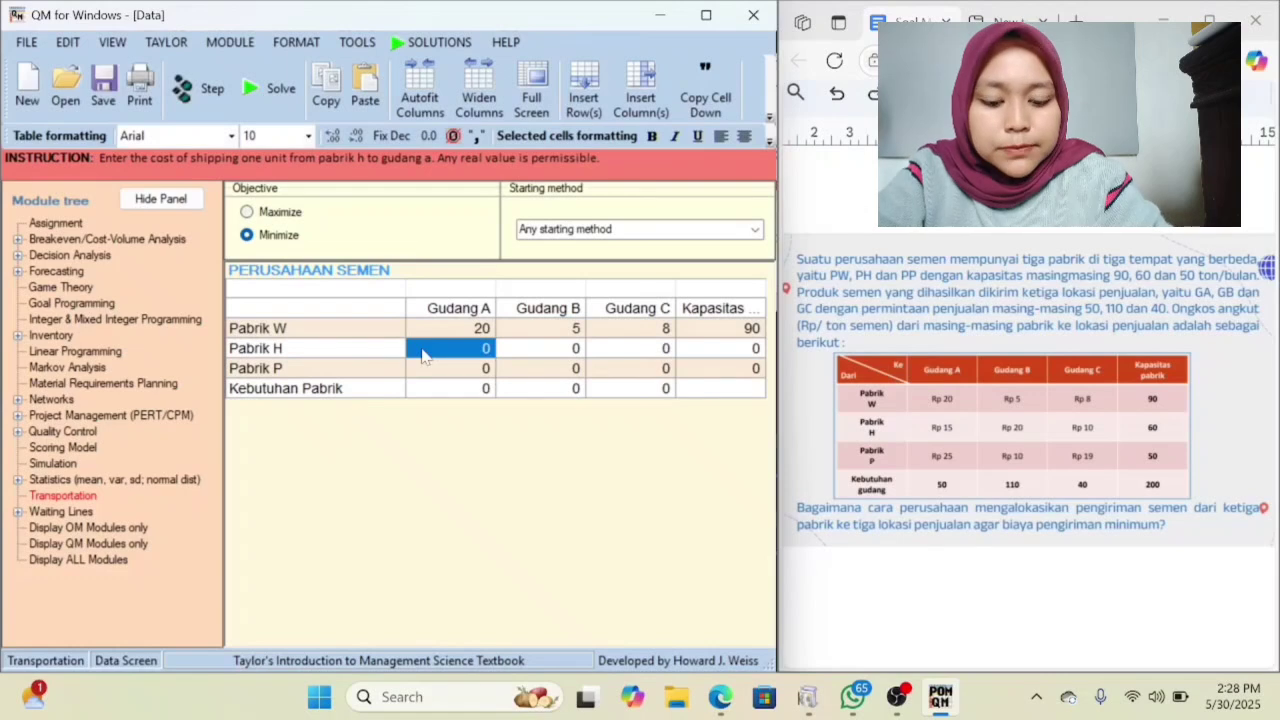
key("BackSpace")
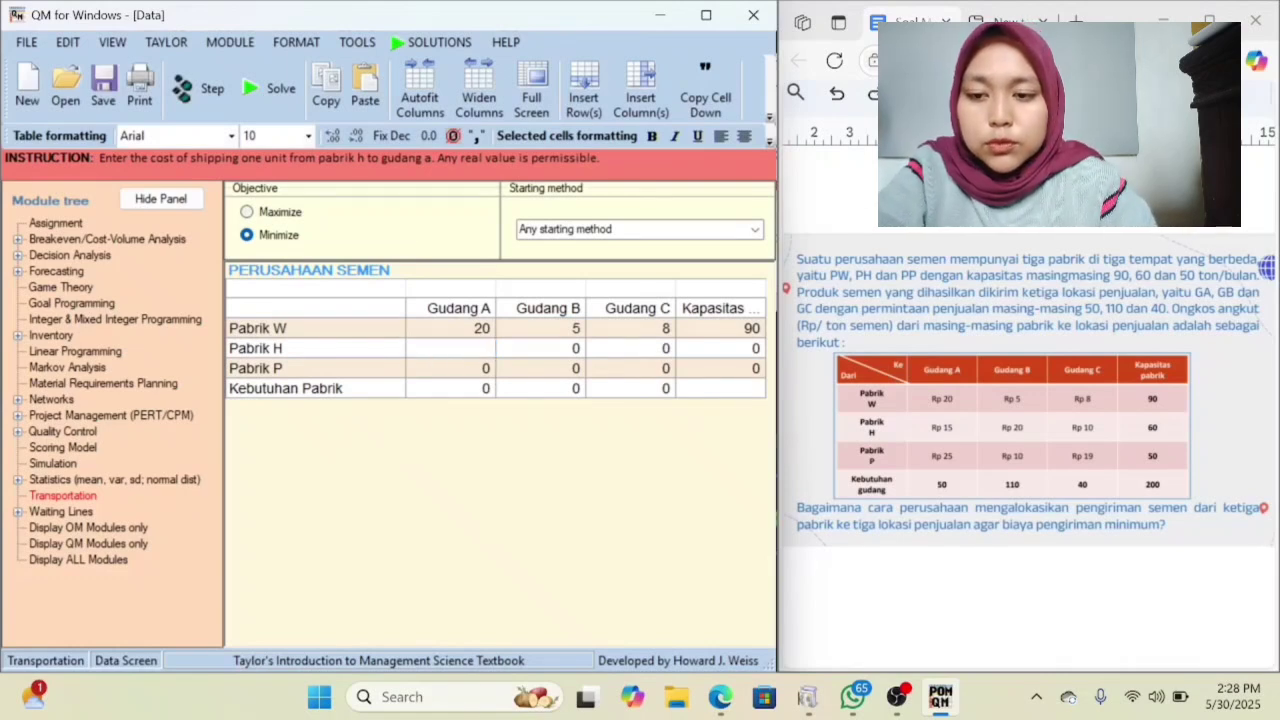
type("15")
key("Tab")
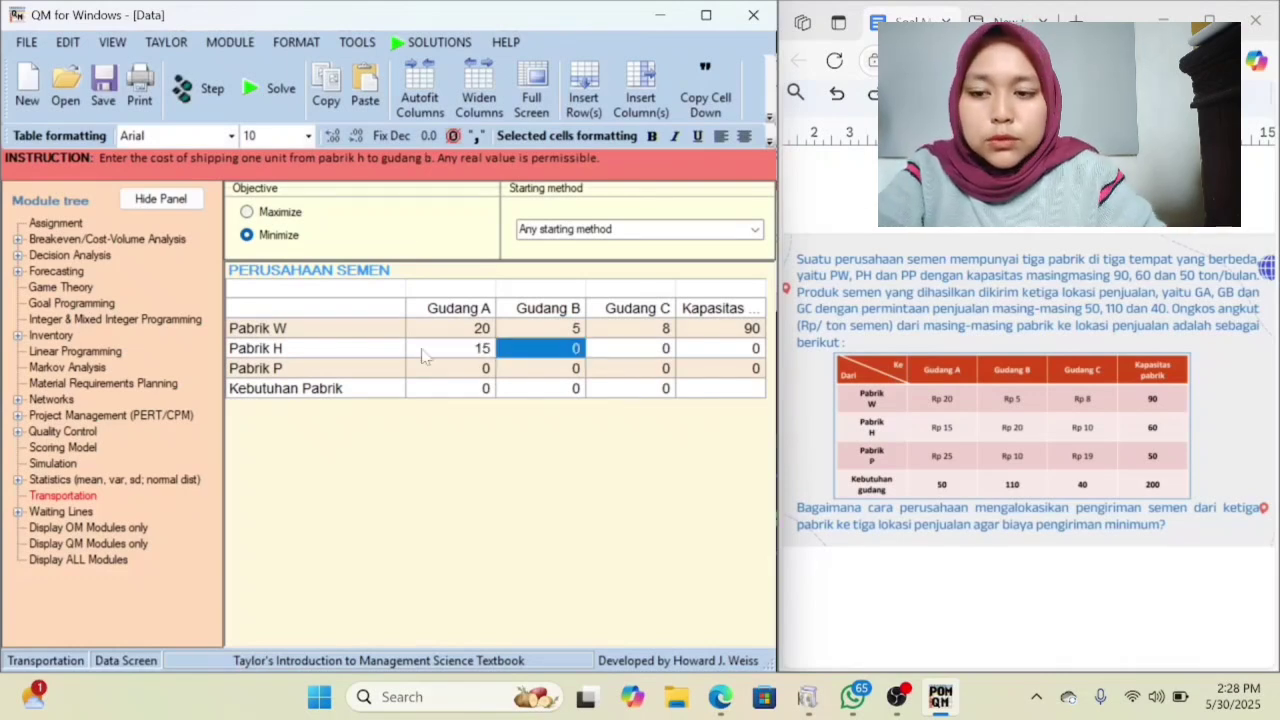
key("BackSpace")
type("20")
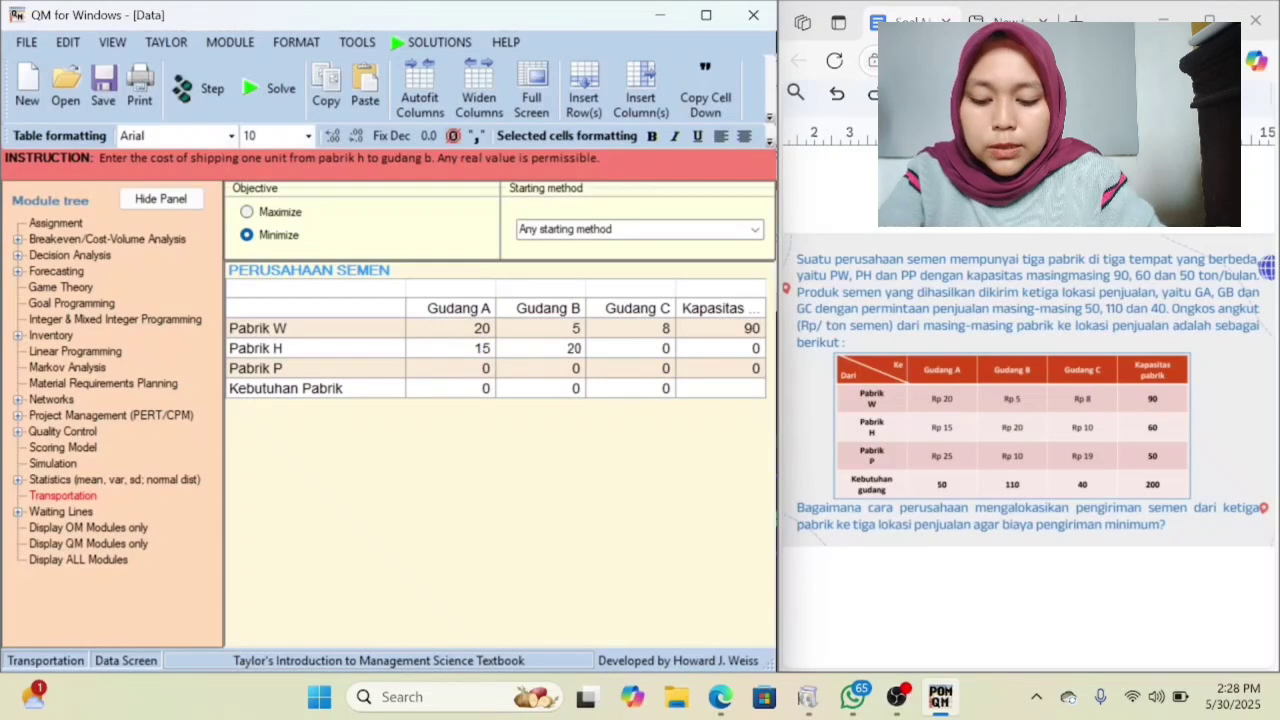
key("Tab")
key("BackSpace")
type("10")
key("Tab")
key("BackSpace")
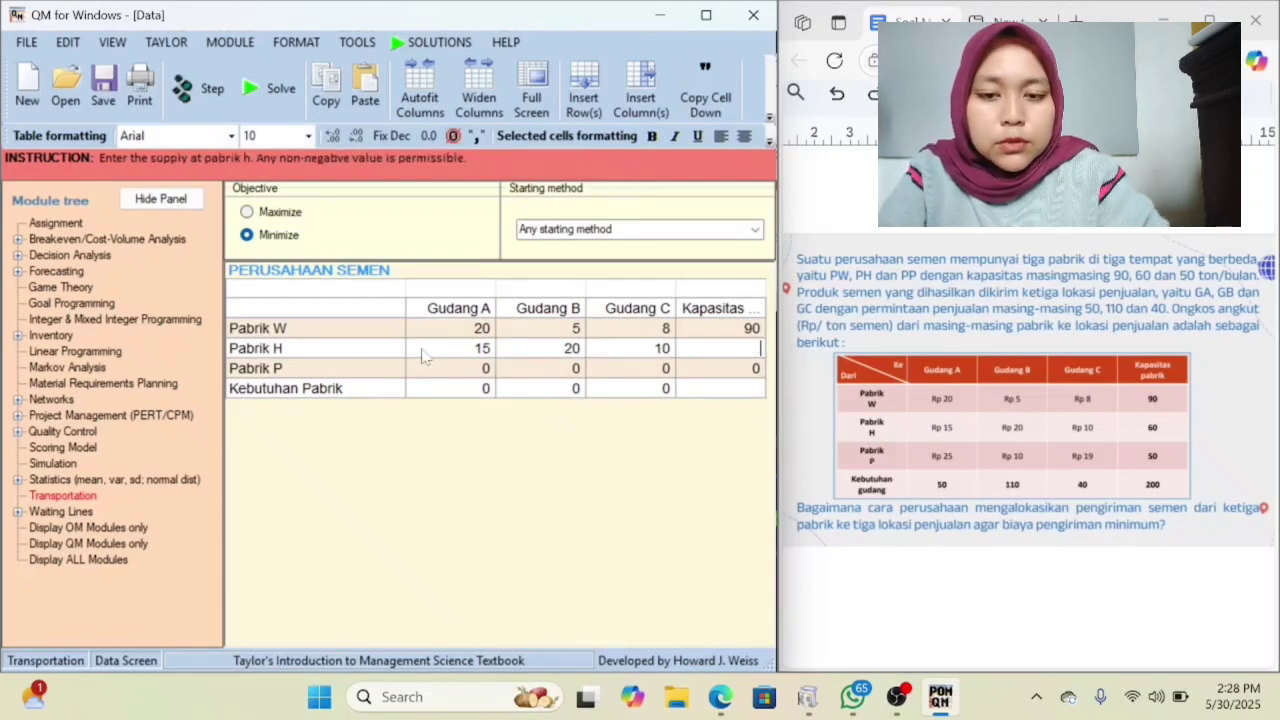
type("60")
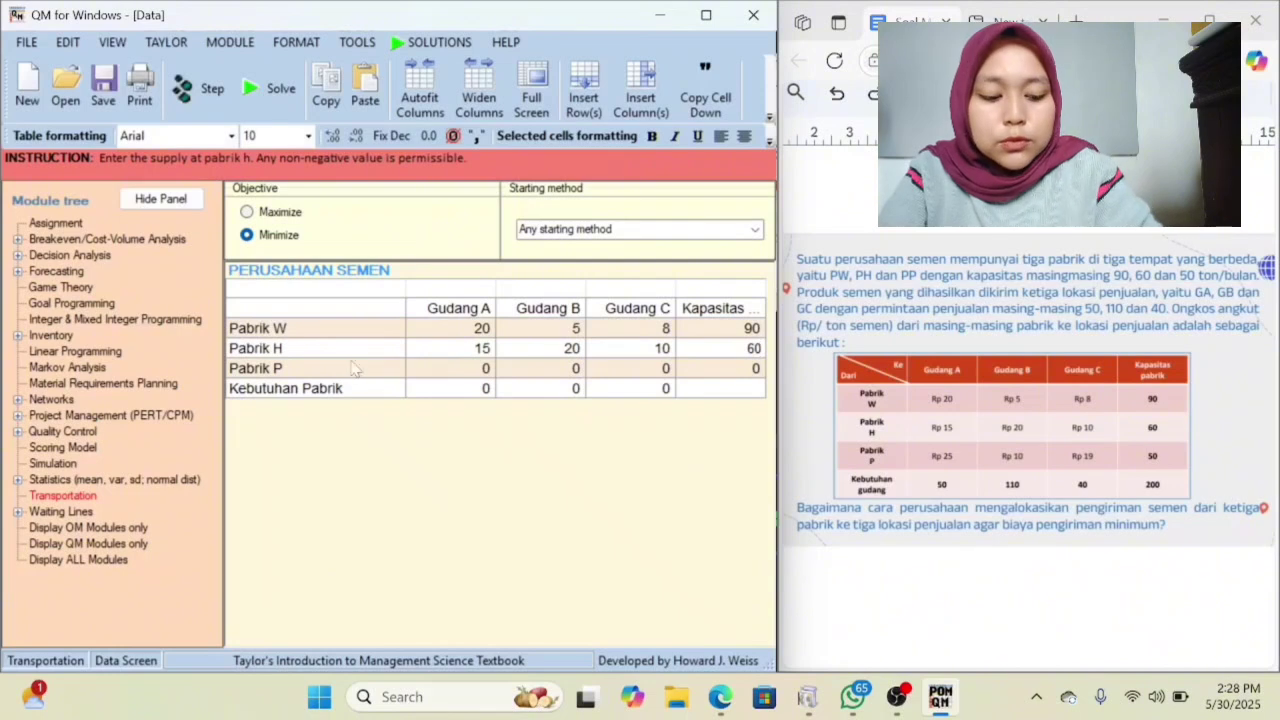
Fill the Pabrik P row with shipping costs 25, 10 and 19 for Gudang A, B and C, and a capacity of 50.
left_click(447, 371)
key("BackSpace")
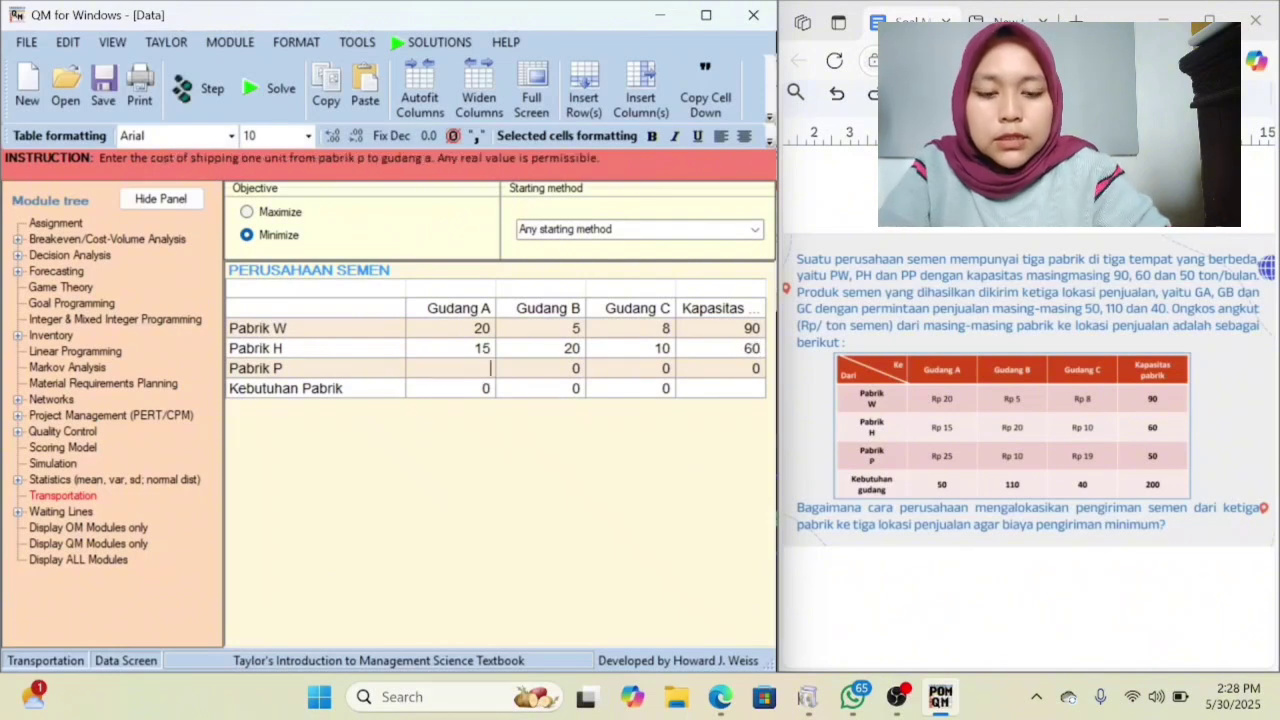
type("25")
key("Tab")
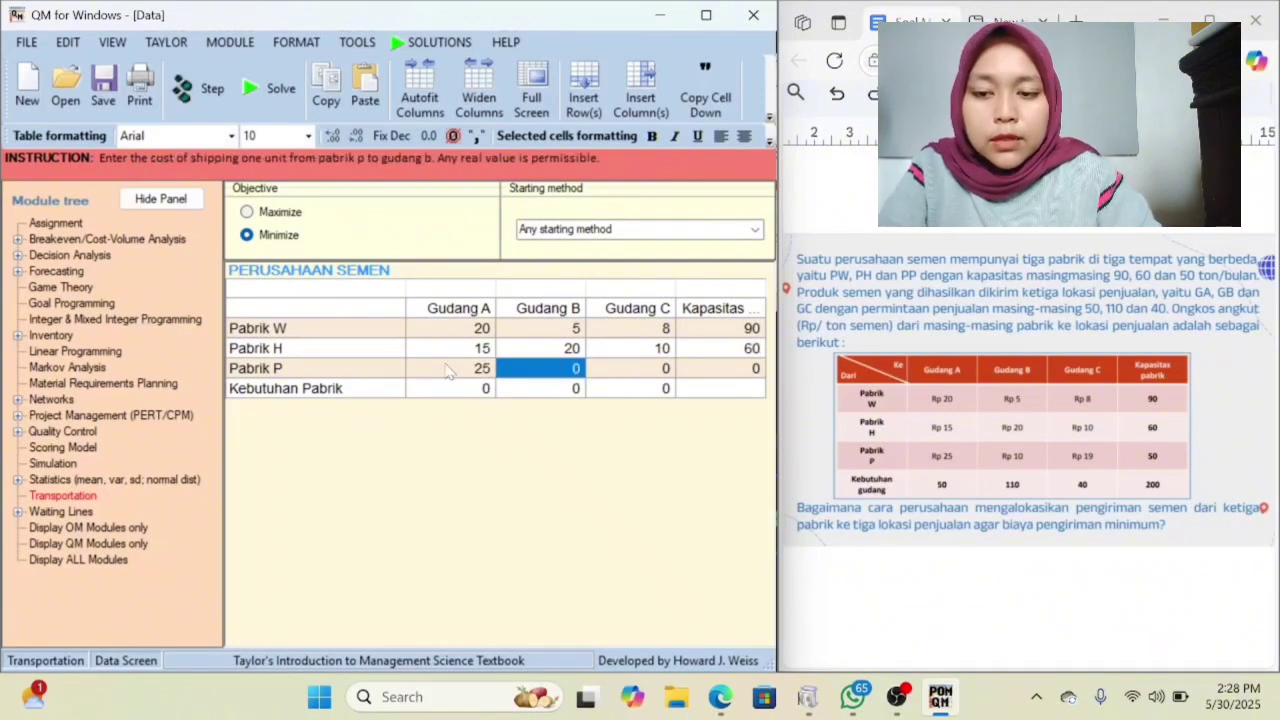
key("BackSpace")
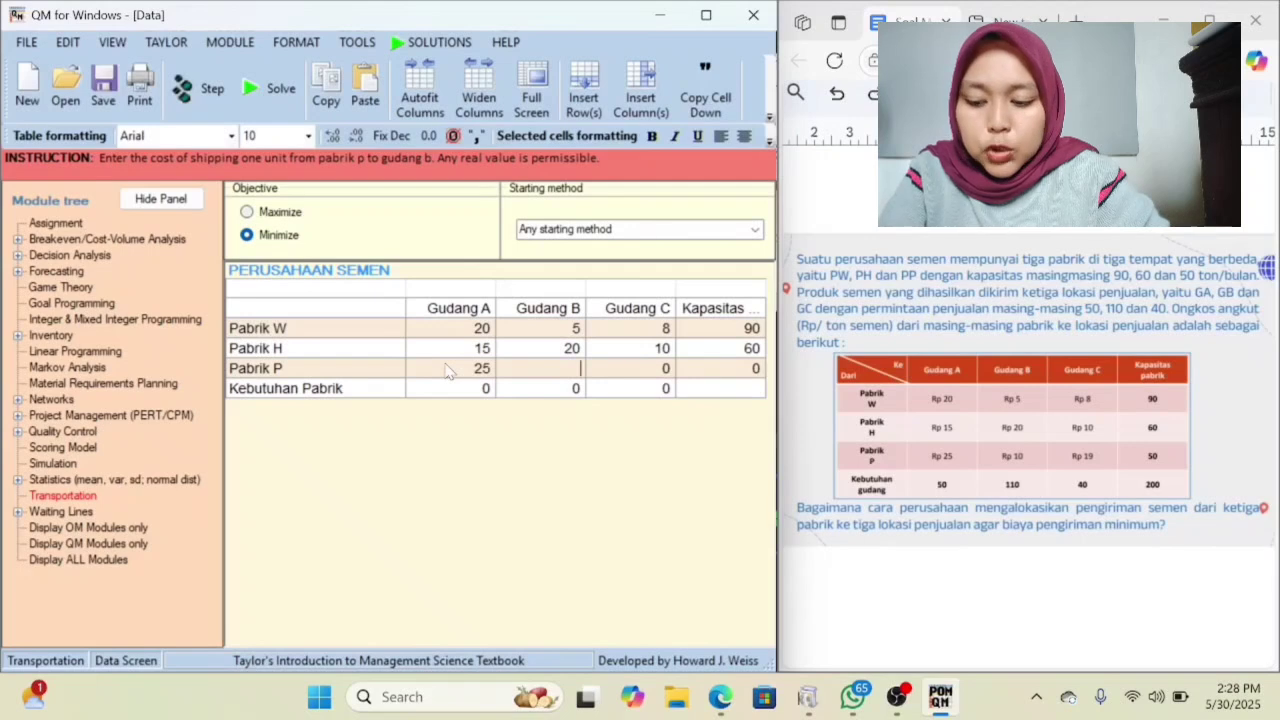
type("10")
key("Tab")
key("BackSpace")
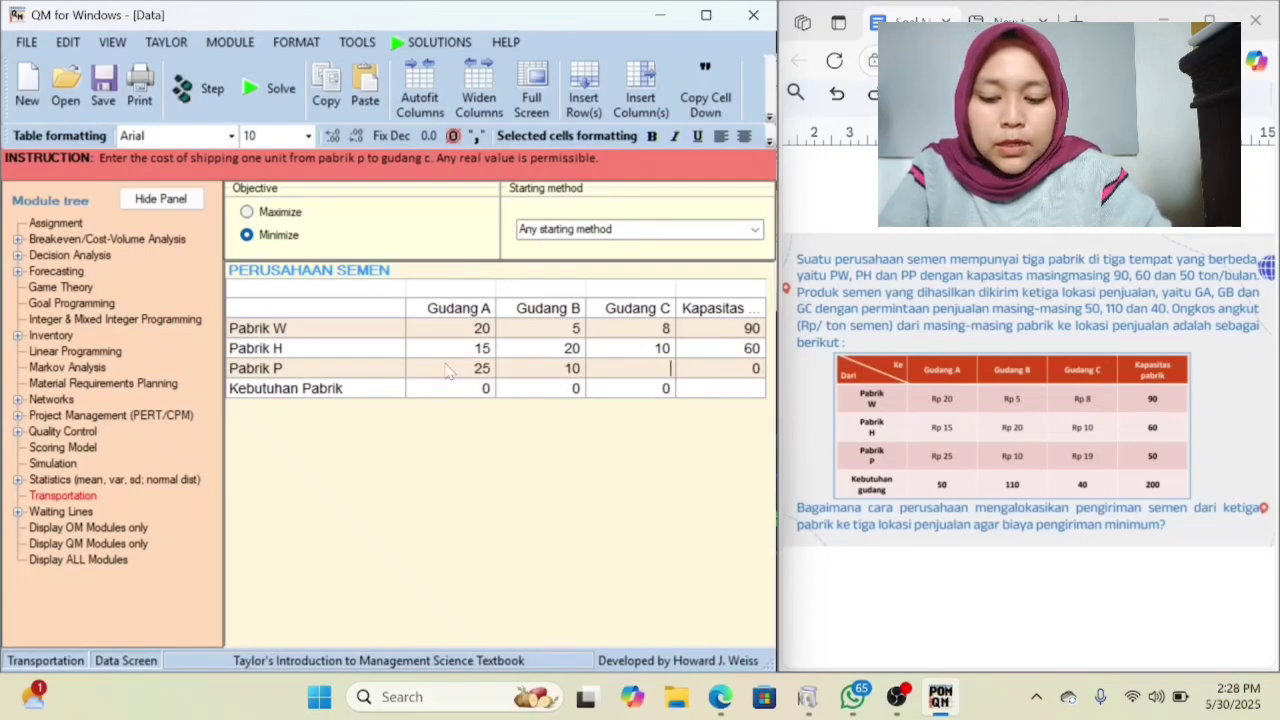
type("19")
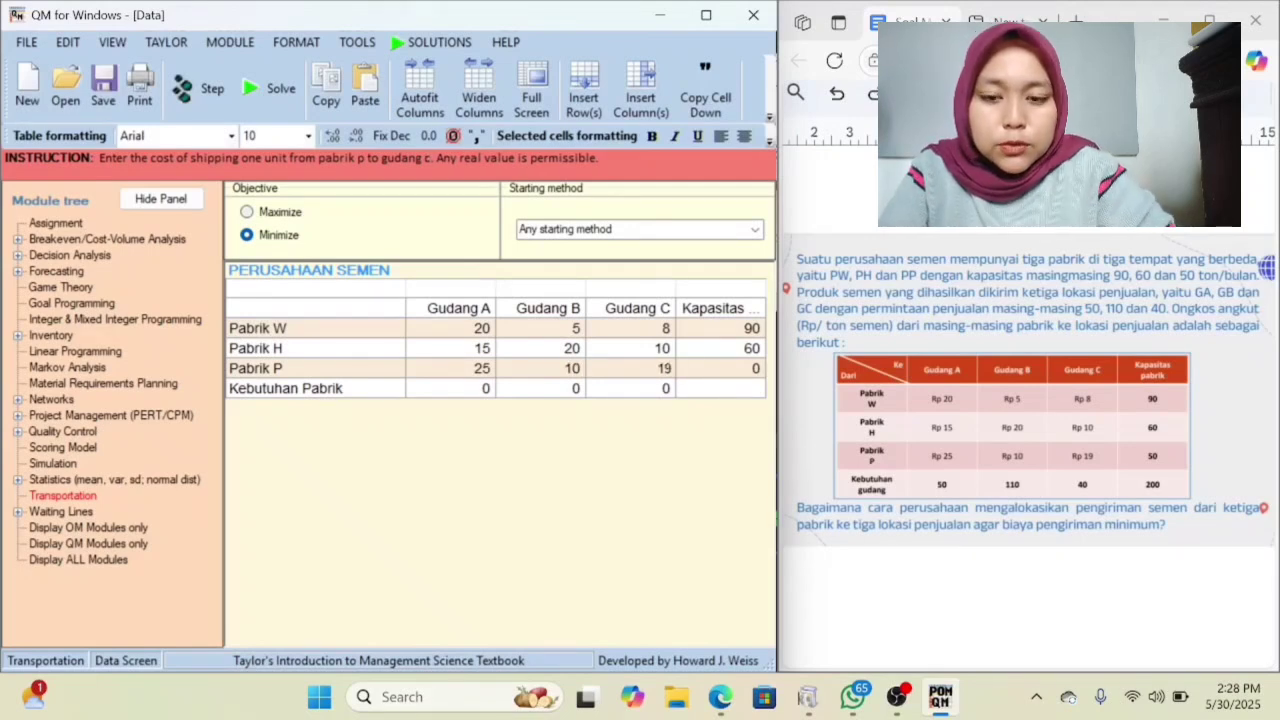
key("Tab")
key("BackSpace")
type("50")
Enter the demands 50, 110 and 40 for Gudang A, B and C in the Kebutuhan Pabrik row.
left_click(437, 398)
key("BackSpace")
type("50")
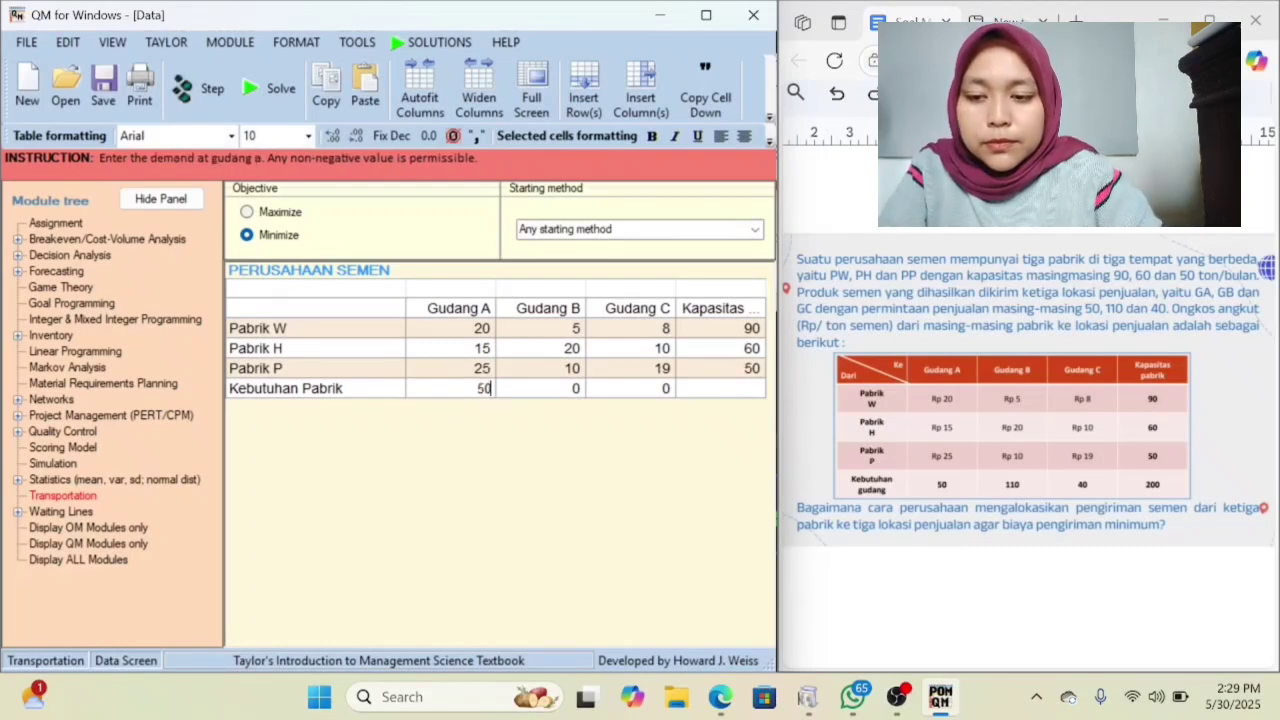
key("Tab")
key("BackSpace")
type("110")
key("Tab")
key("BackSpace")
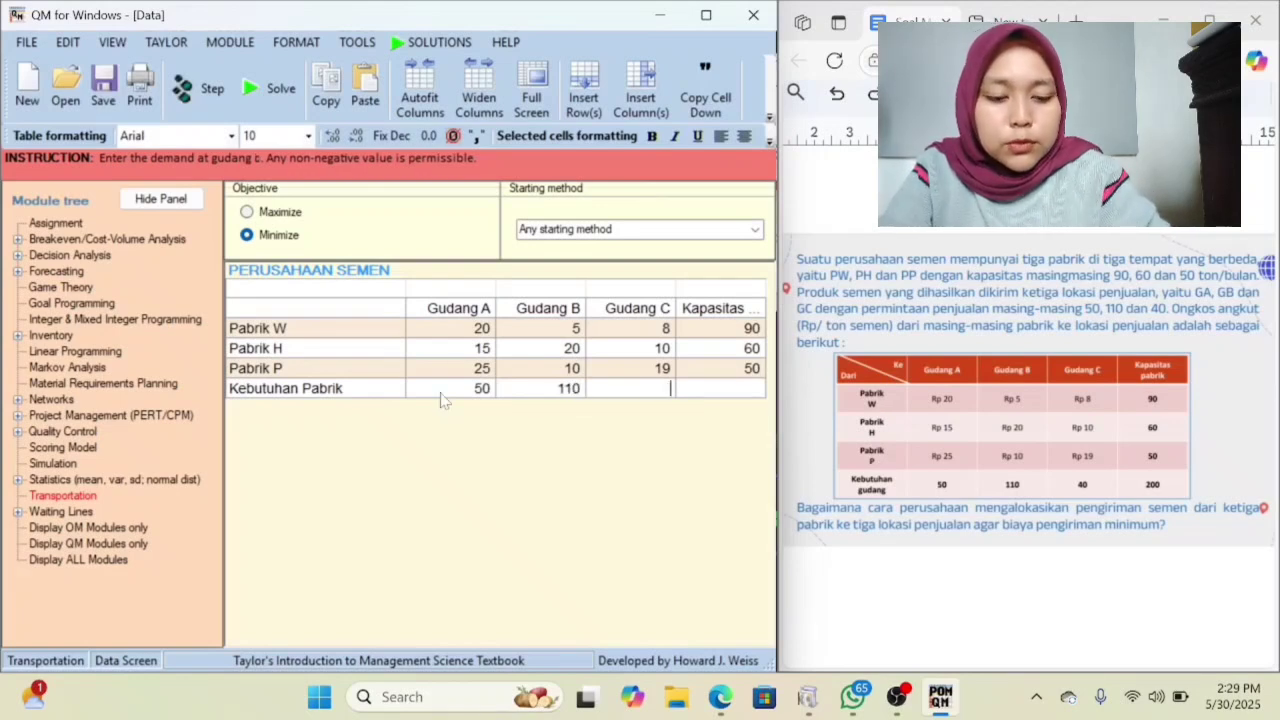
type("40")
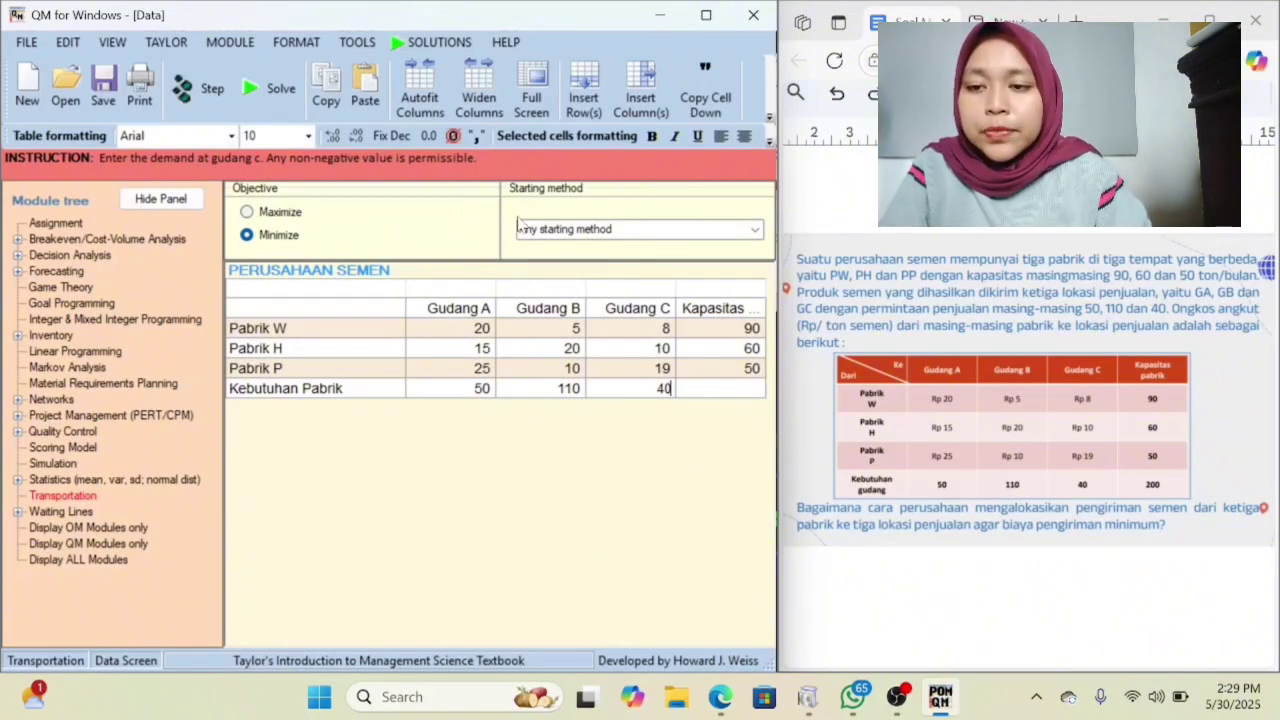
Keep Any starting method as the starting method, solve the minimization problem, and maximize the program window to show the results.
left_click(755, 230)
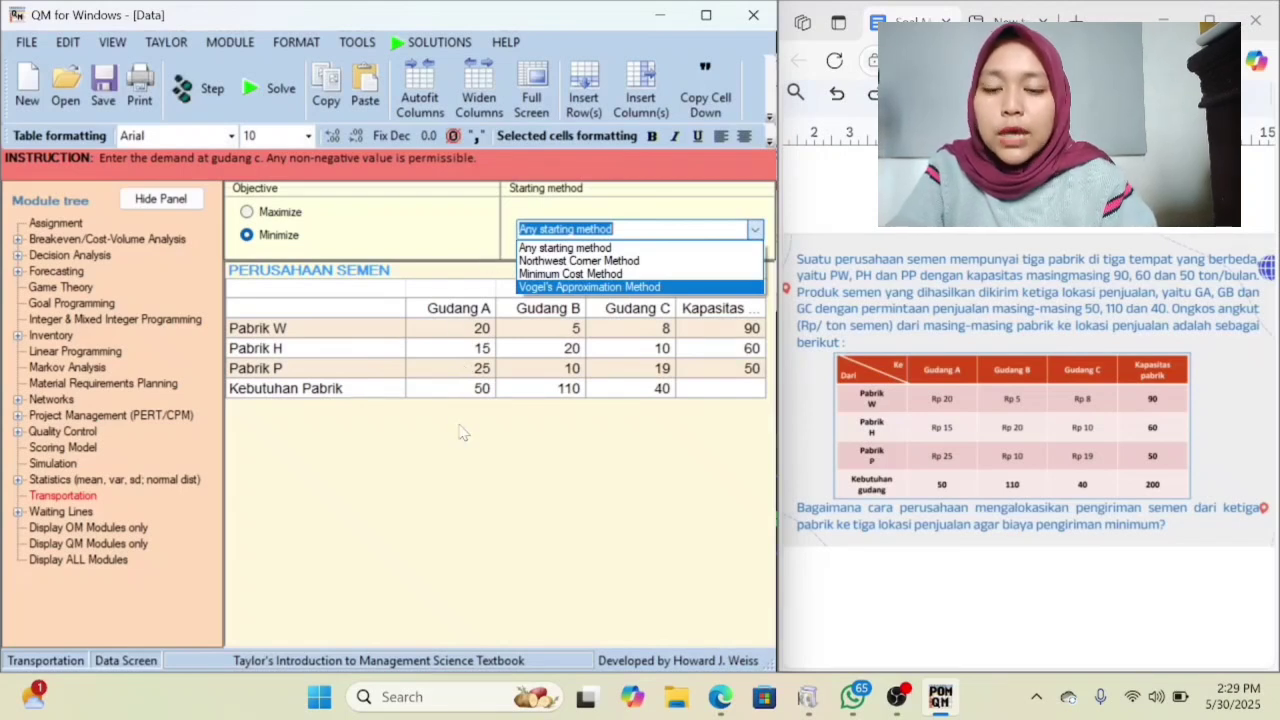
left_click(641, 249)
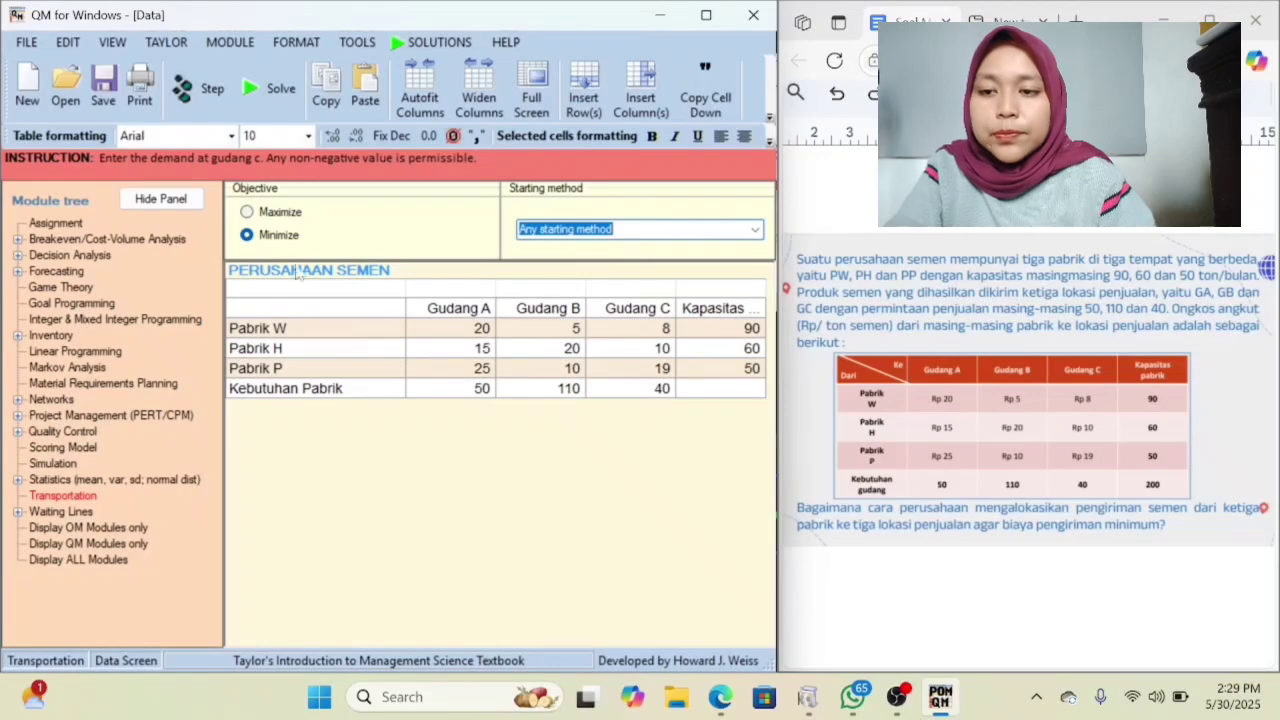
left_click(248, 104)
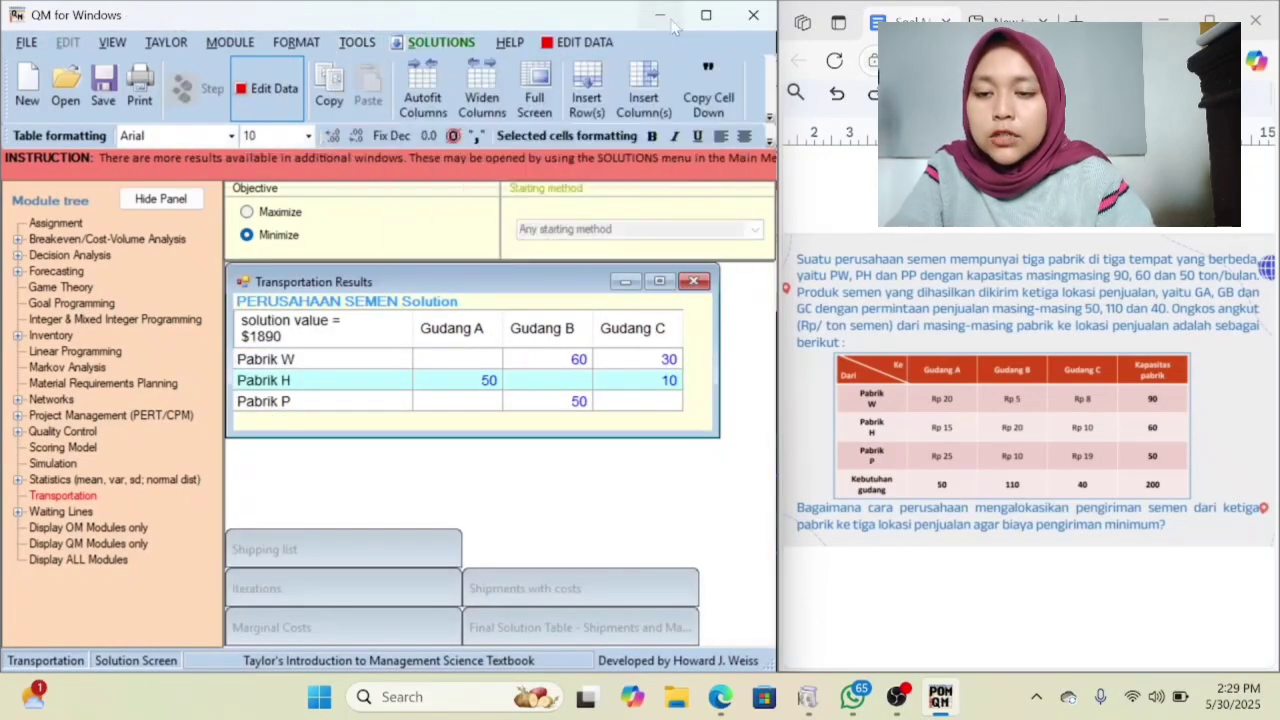
left_click(705, 15)
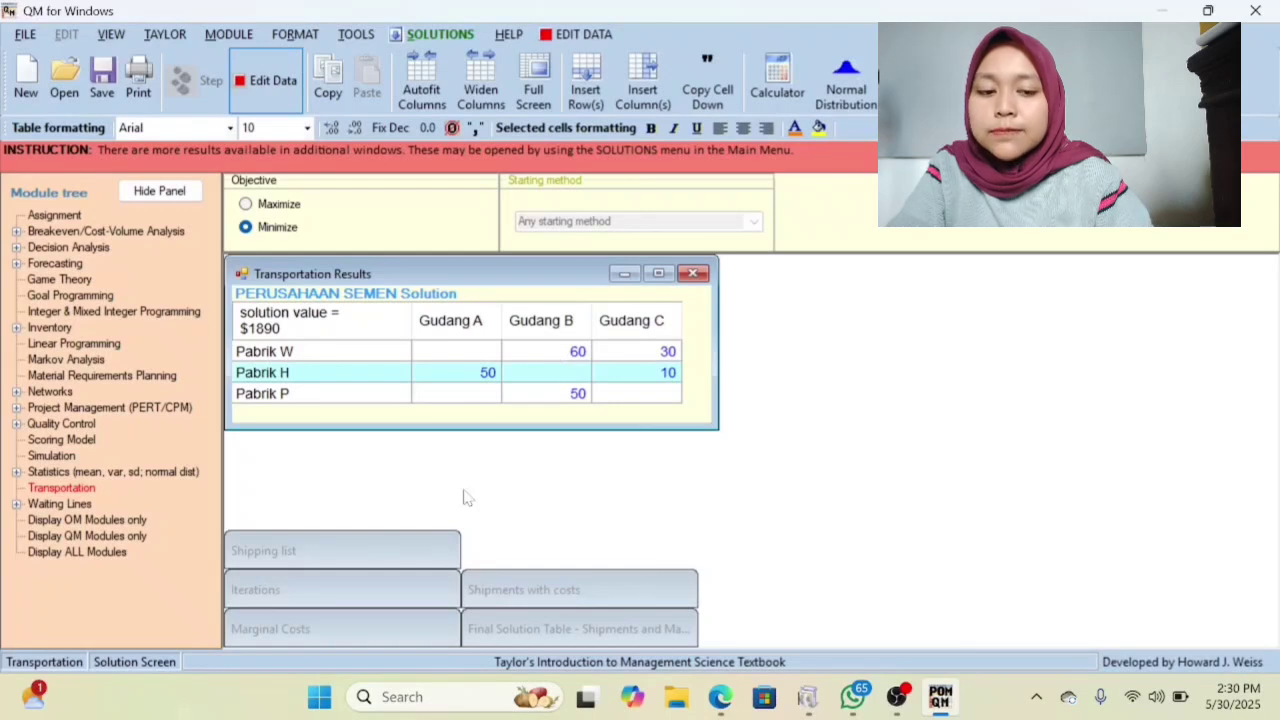
Open the Marginal Costs table and place it beside the Transportation Results table.
left_click(392, 628)
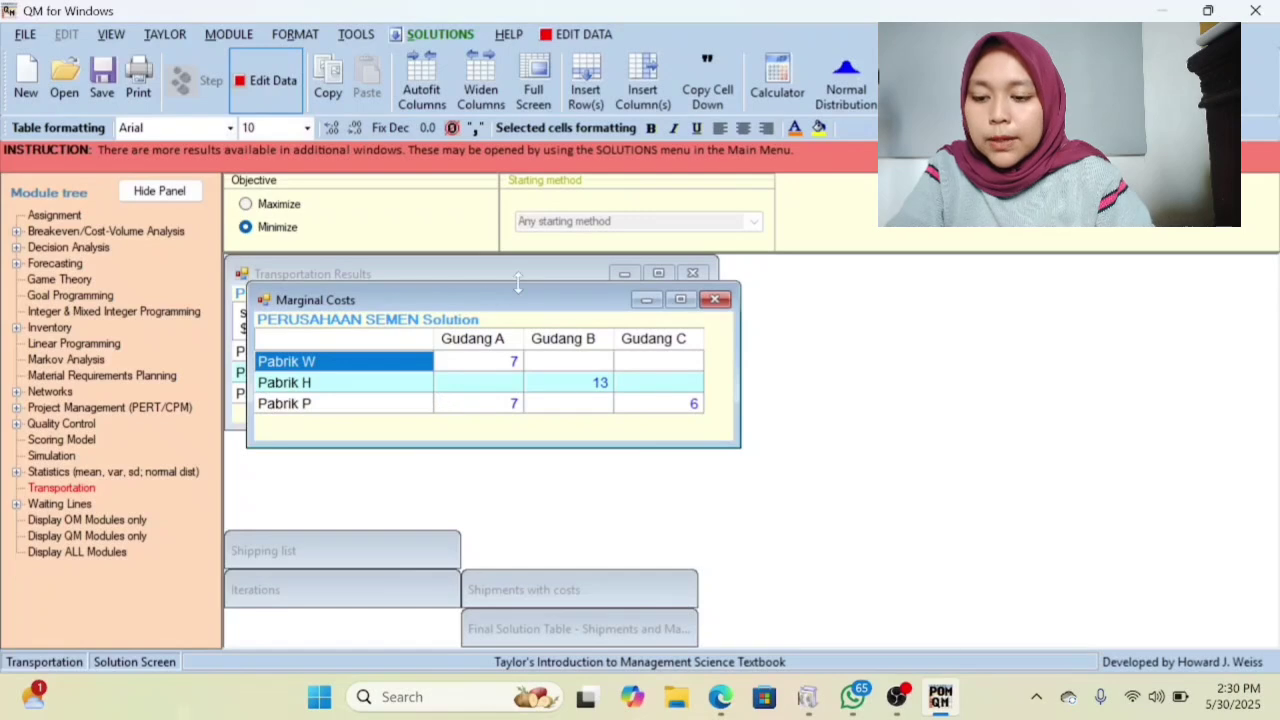
left_click_drag(519, 303, 510, 440)
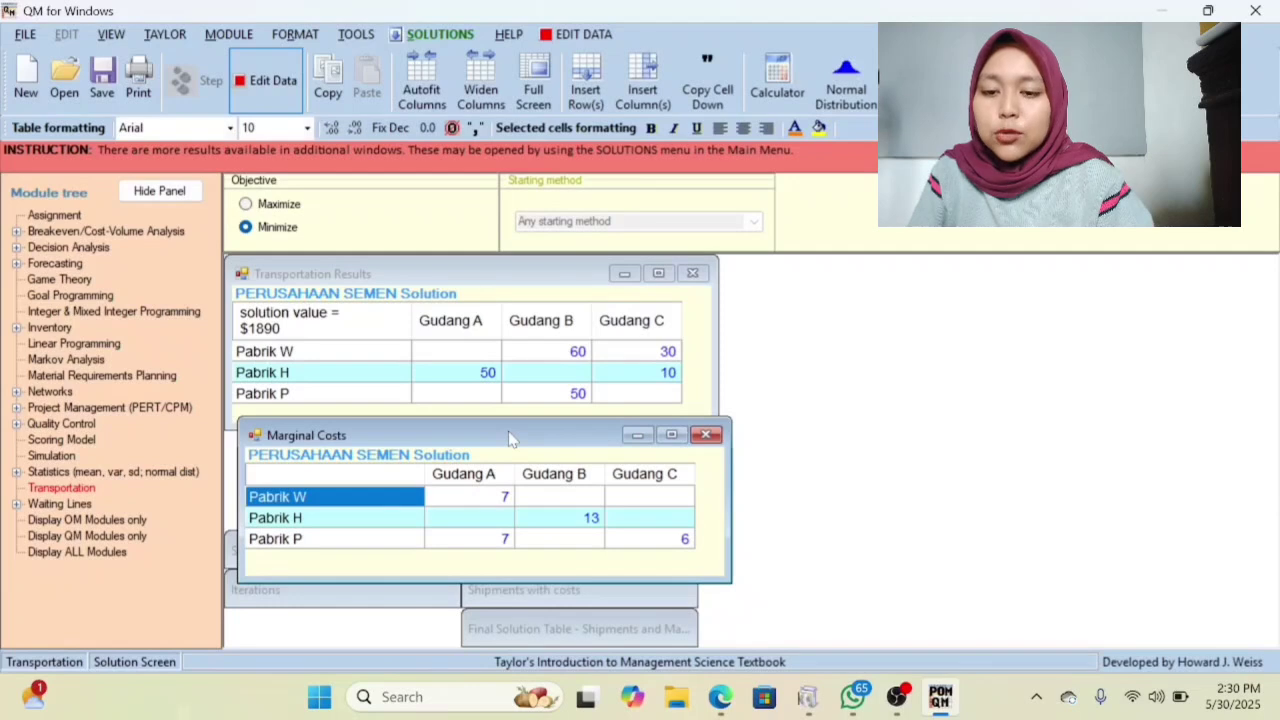
left_click_drag(509, 439, 514, 460)
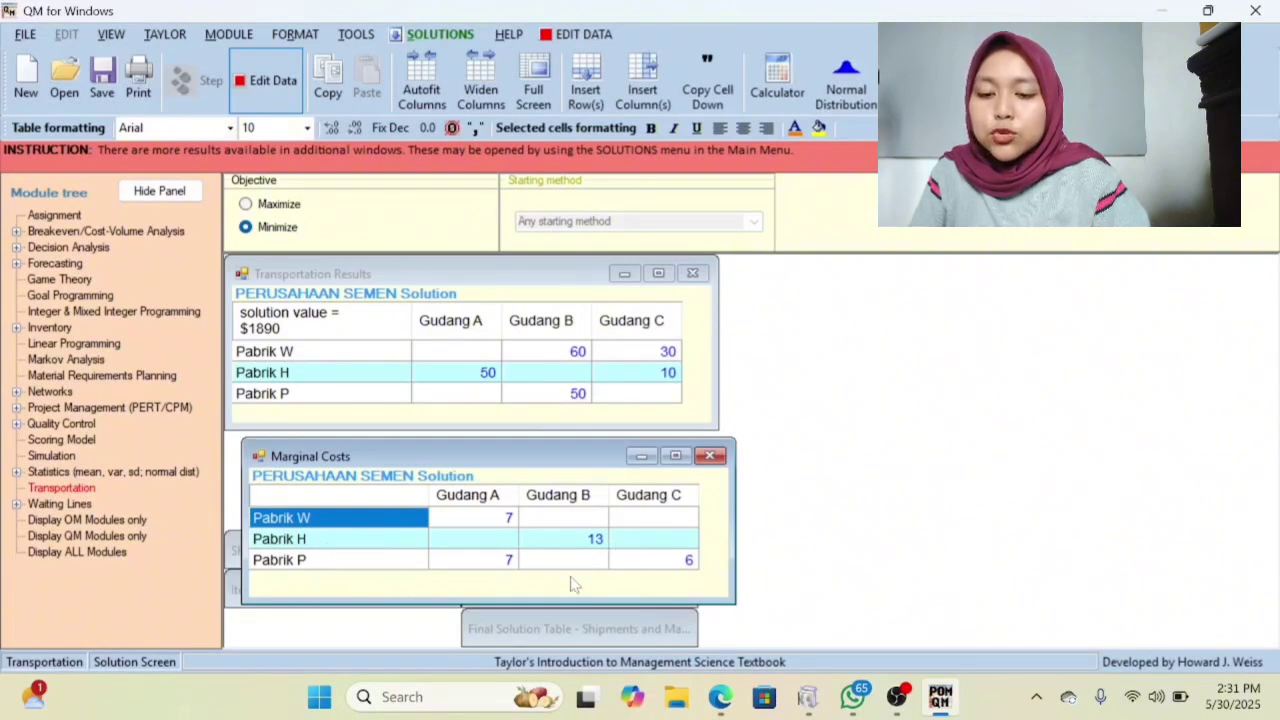
left_click_drag(566, 458, 1054, 276)
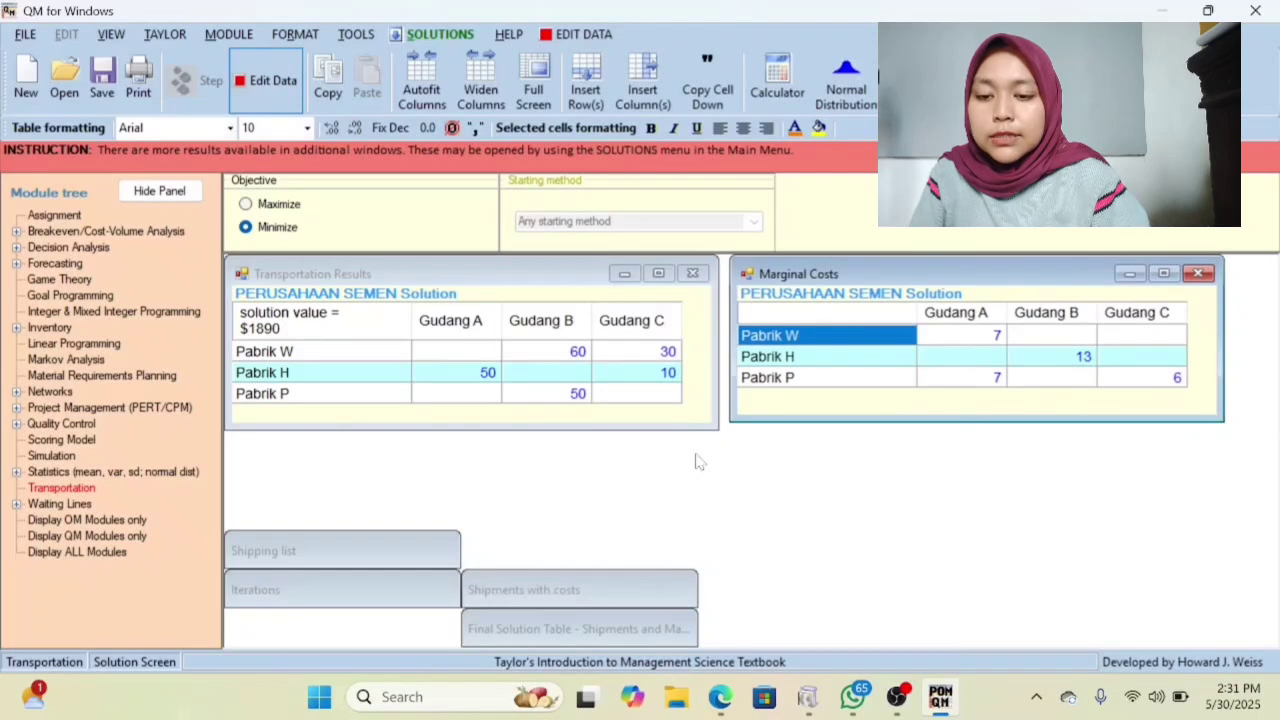
Open the Shipments with costs table and move it near the Marginal Costs table, clear of the Transportation Results.
left_click(585, 598)
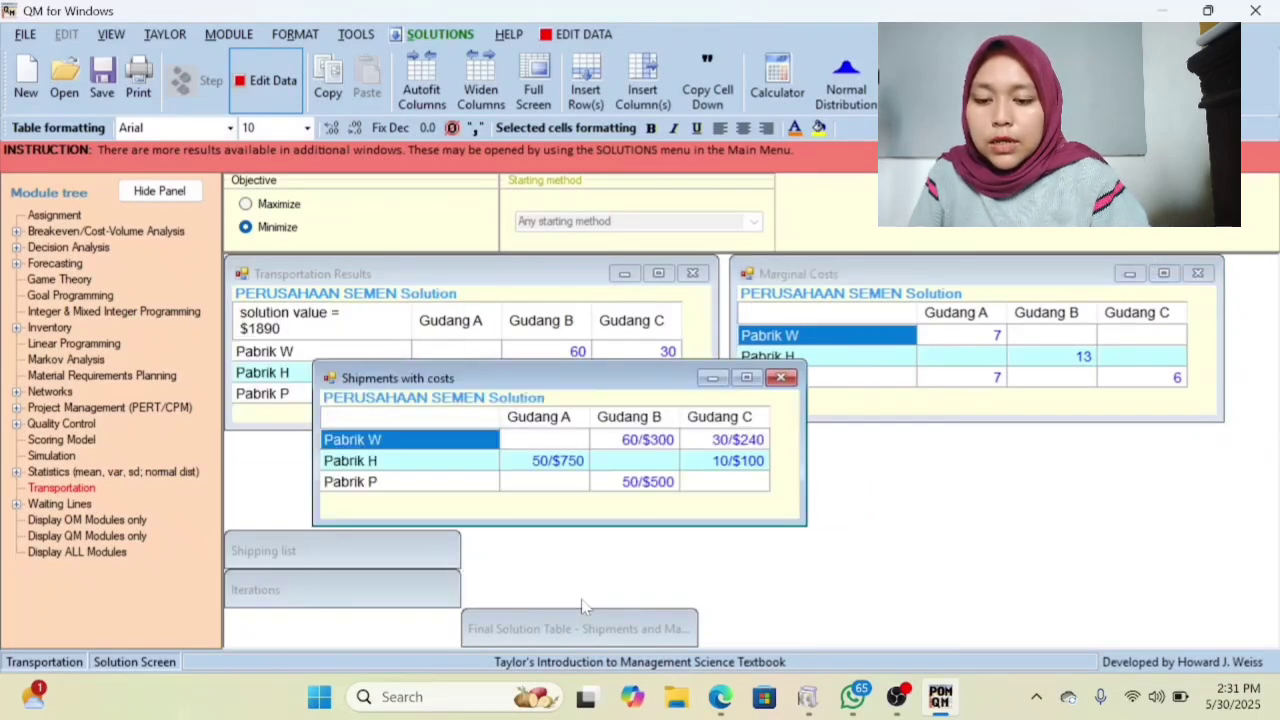
left_click_drag(567, 377, 659, 448)
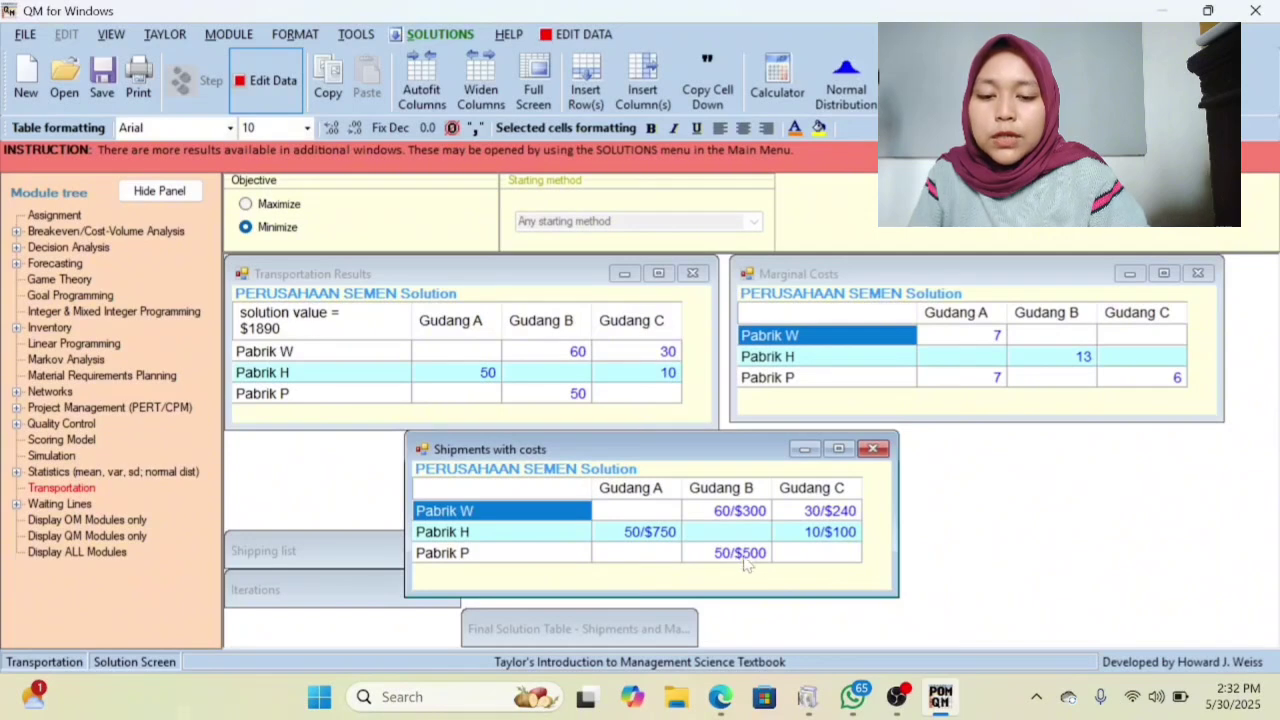
left_click_drag(714, 456, 1035, 322)
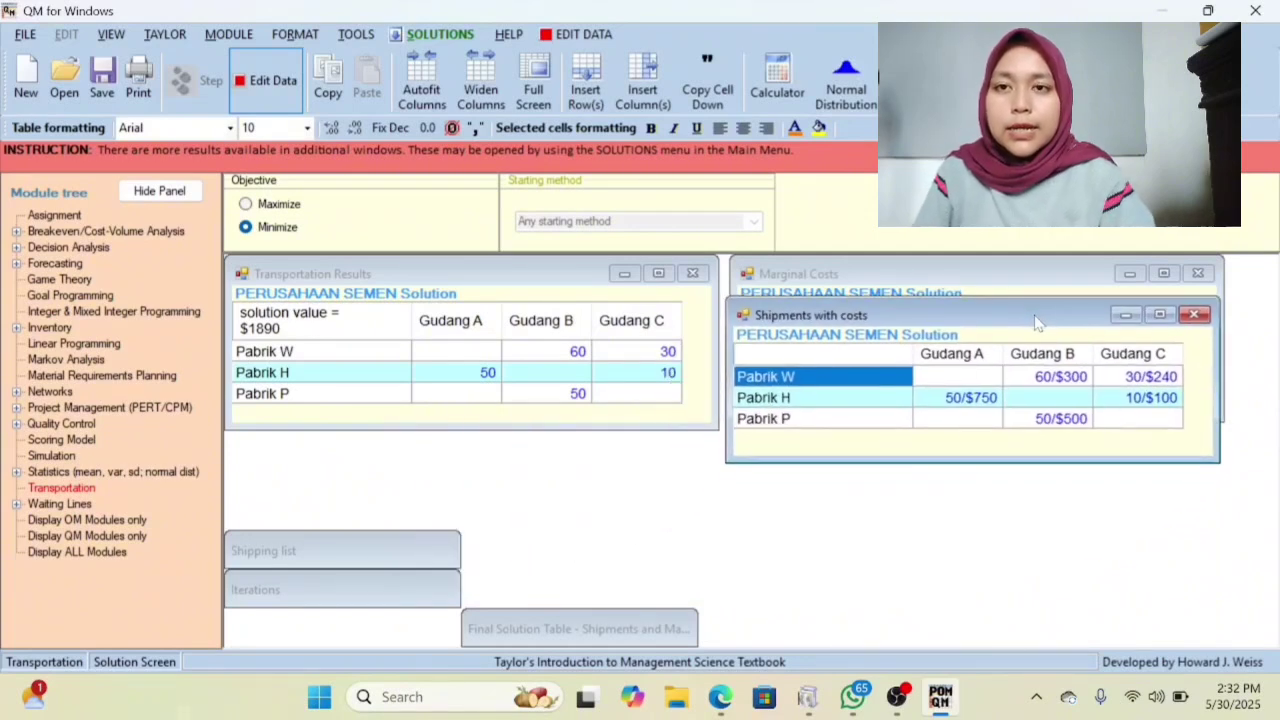
Open the Final Solution Table and arrange it between the Marginal Costs table and the Shipments with costs table.
double_click(504, 636)
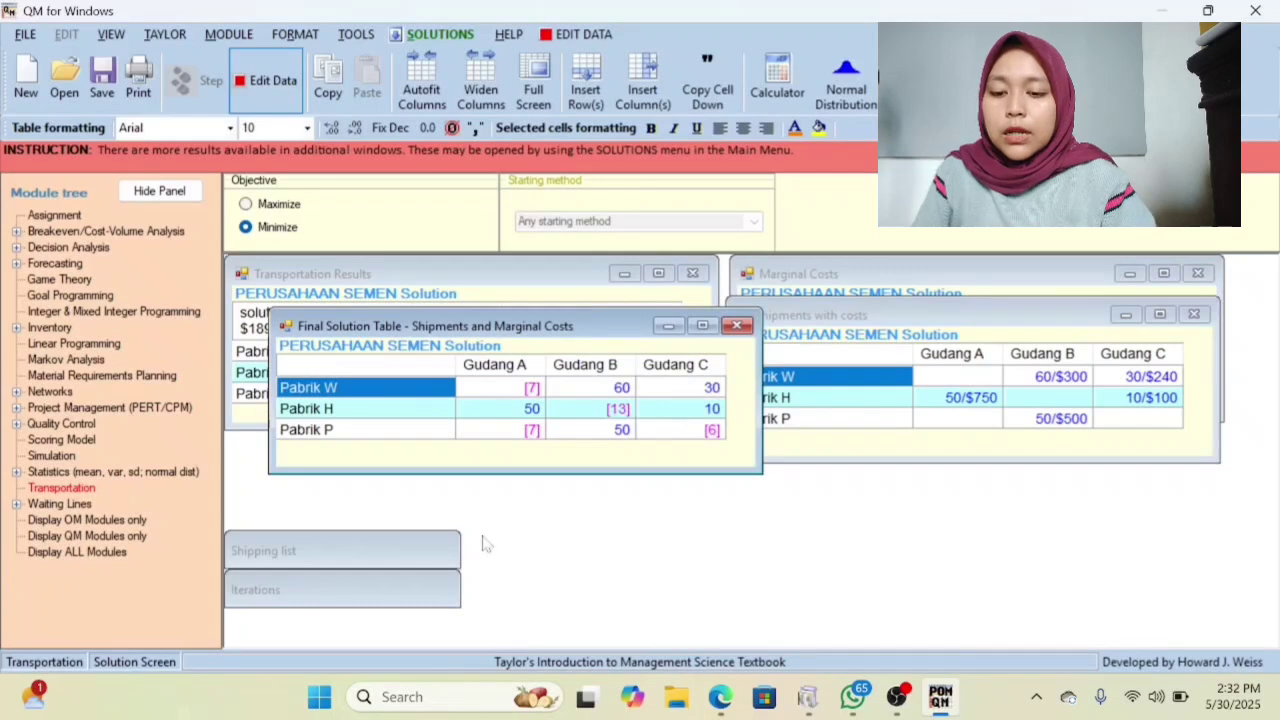
left_click_drag(569, 324, 563, 460)
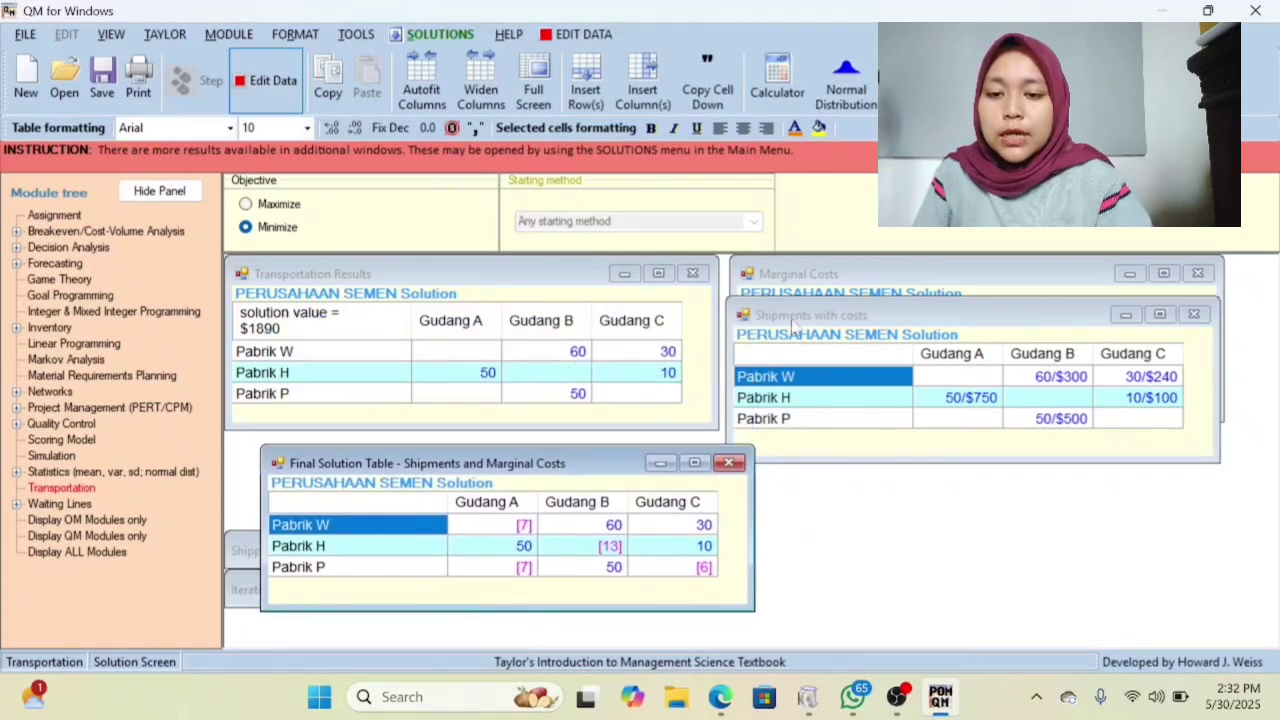
left_click_drag(860, 318, 911, 443)
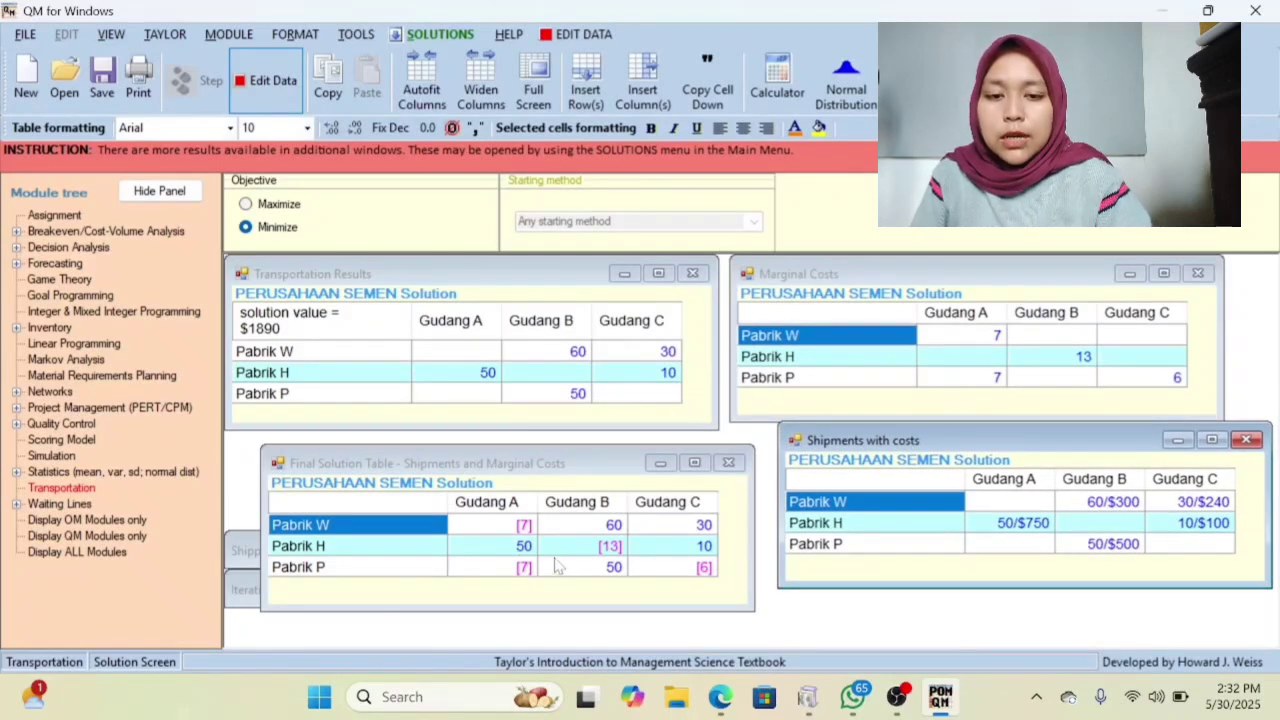
left_click_drag(530, 470, 1003, 328)
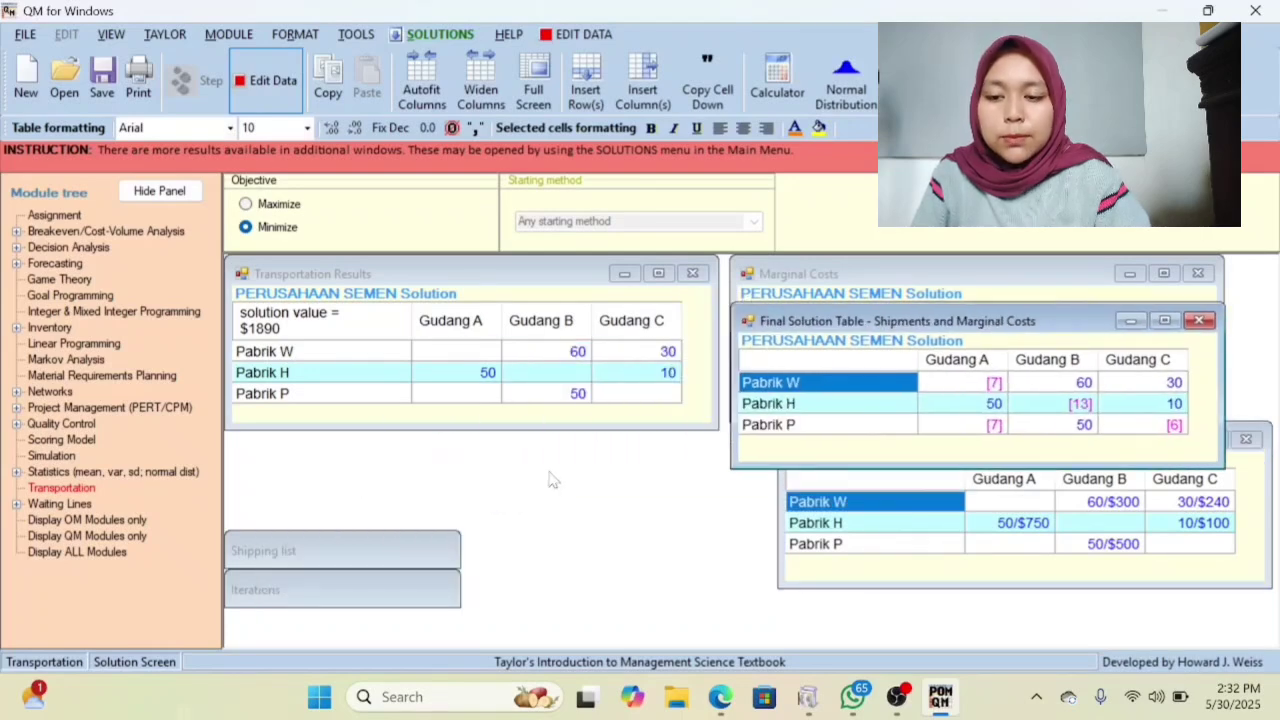
Open the Iterations table and place it directly below the Final Solution Table.
double_click(318, 588)
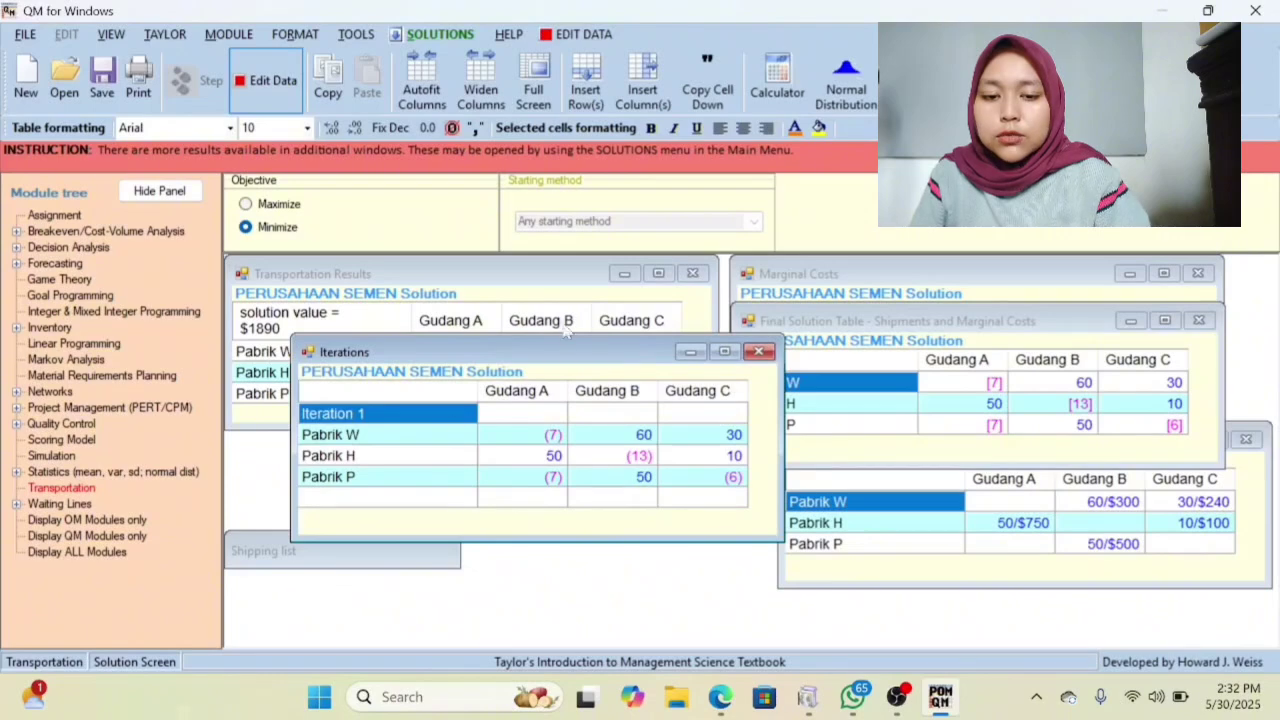
left_click_drag(563, 357, 988, 501)
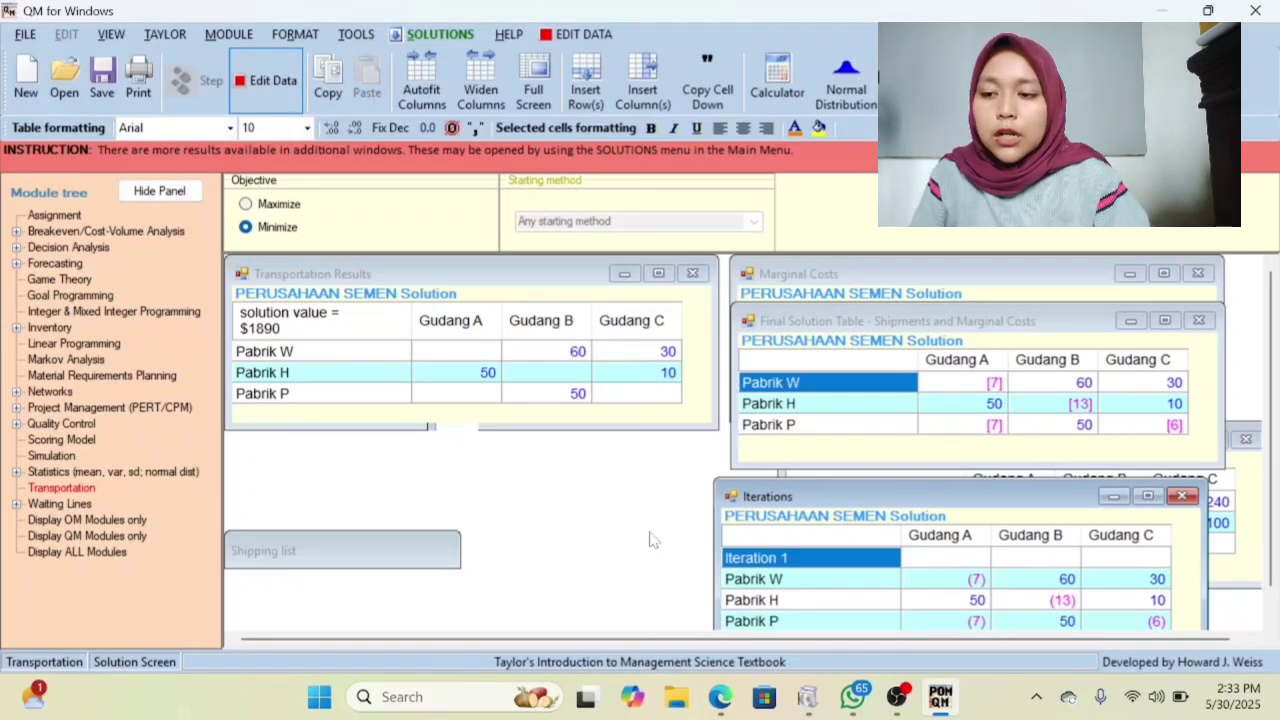
left_click_drag(890, 494, 908, 462)
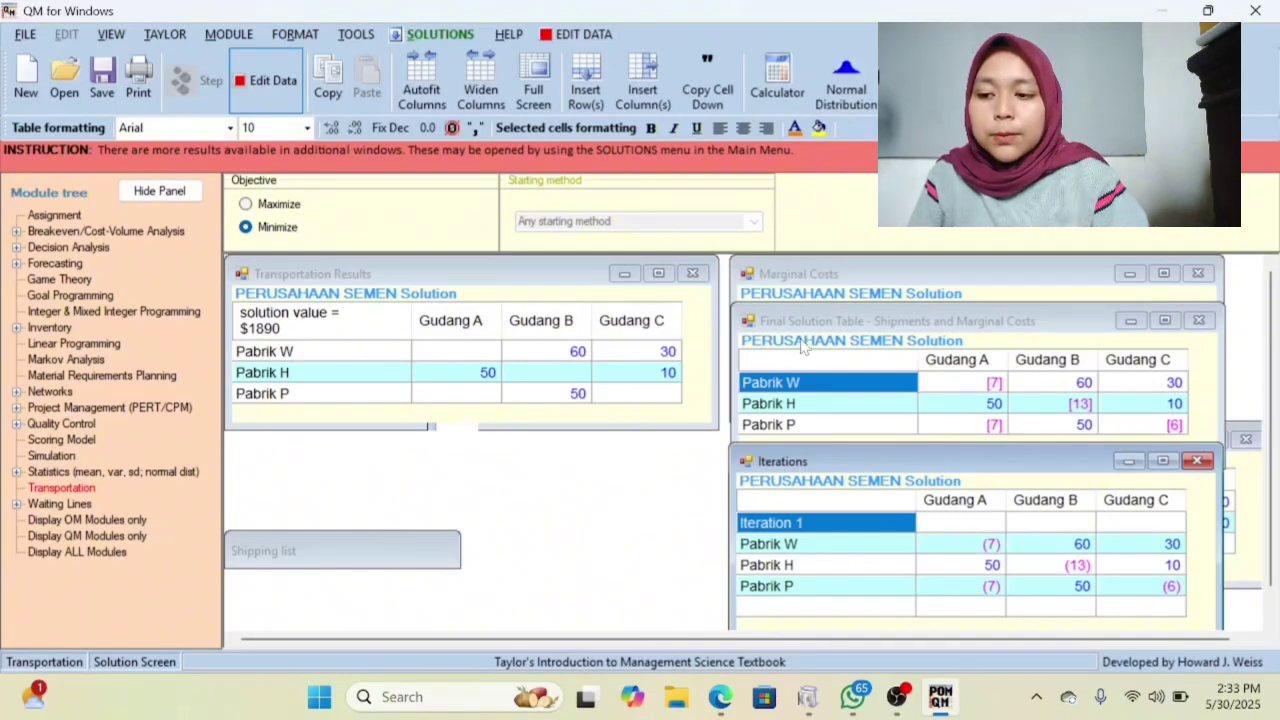
Open the Shipping list and position it below the Transportation Results so both tables can be read together.
double_click(395, 541)
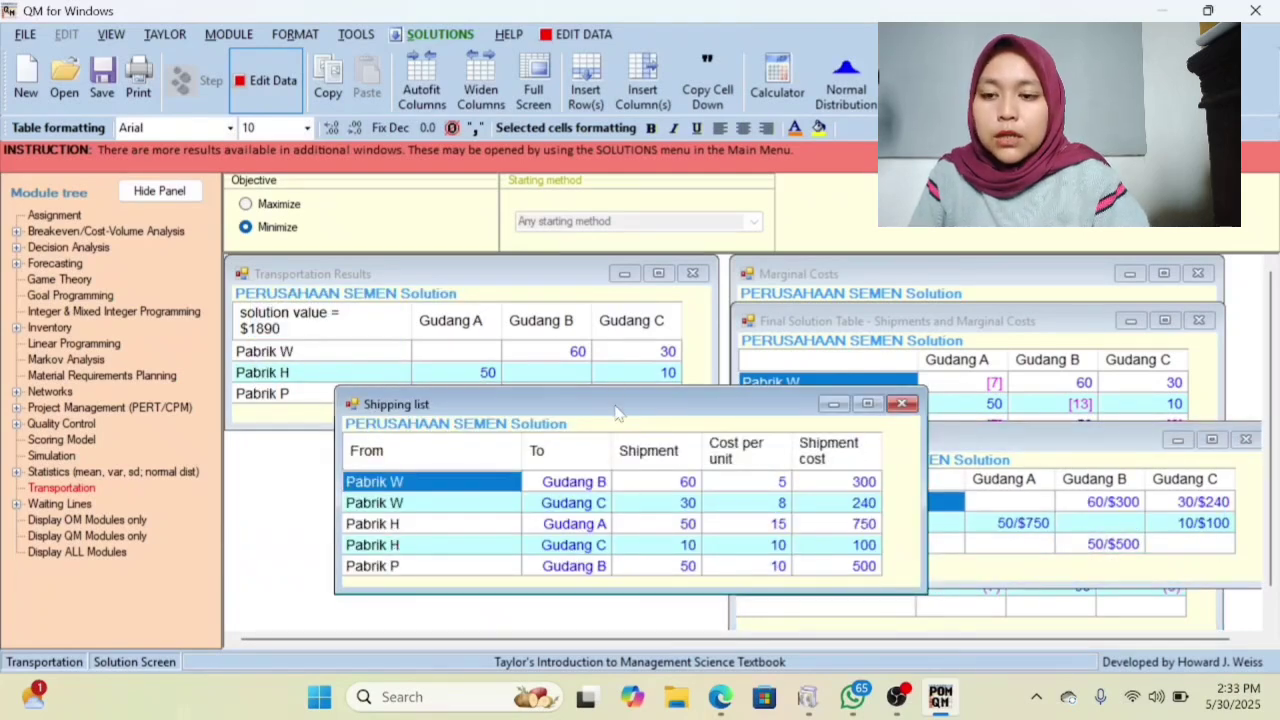
left_click_drag(617, 413, 515, 447)
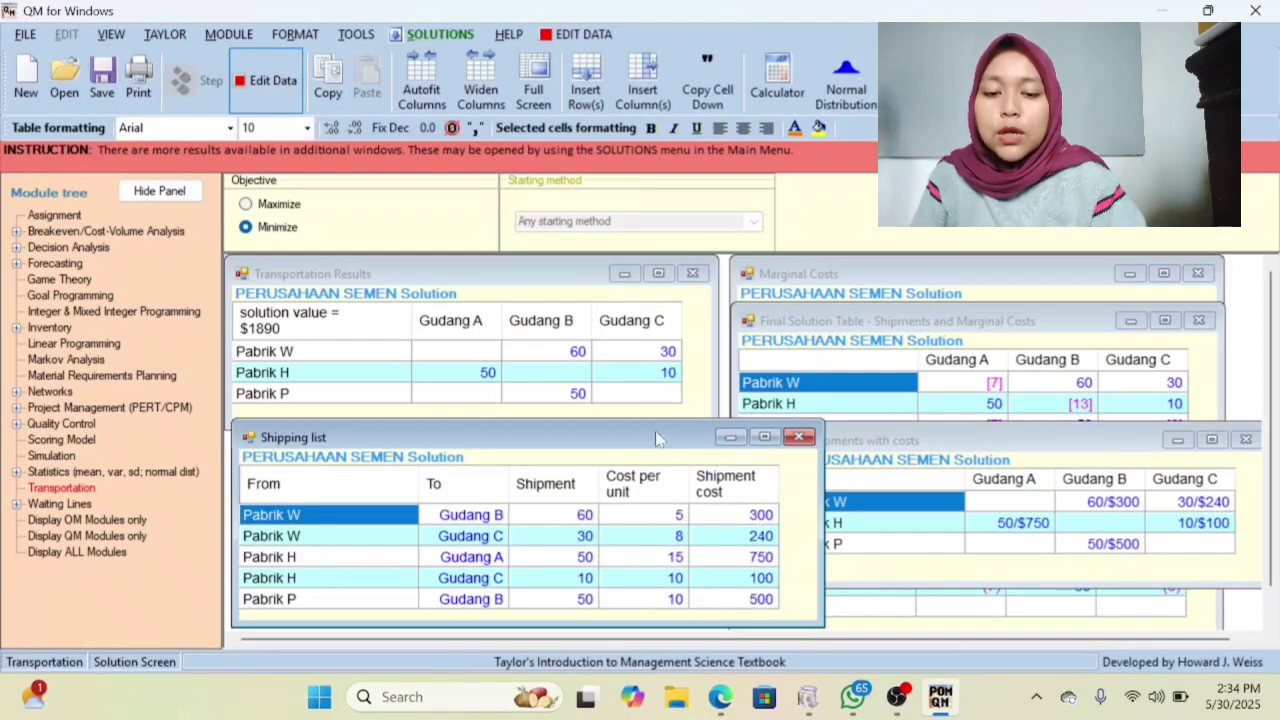
left_click_drag(622, 423, 695, 423)
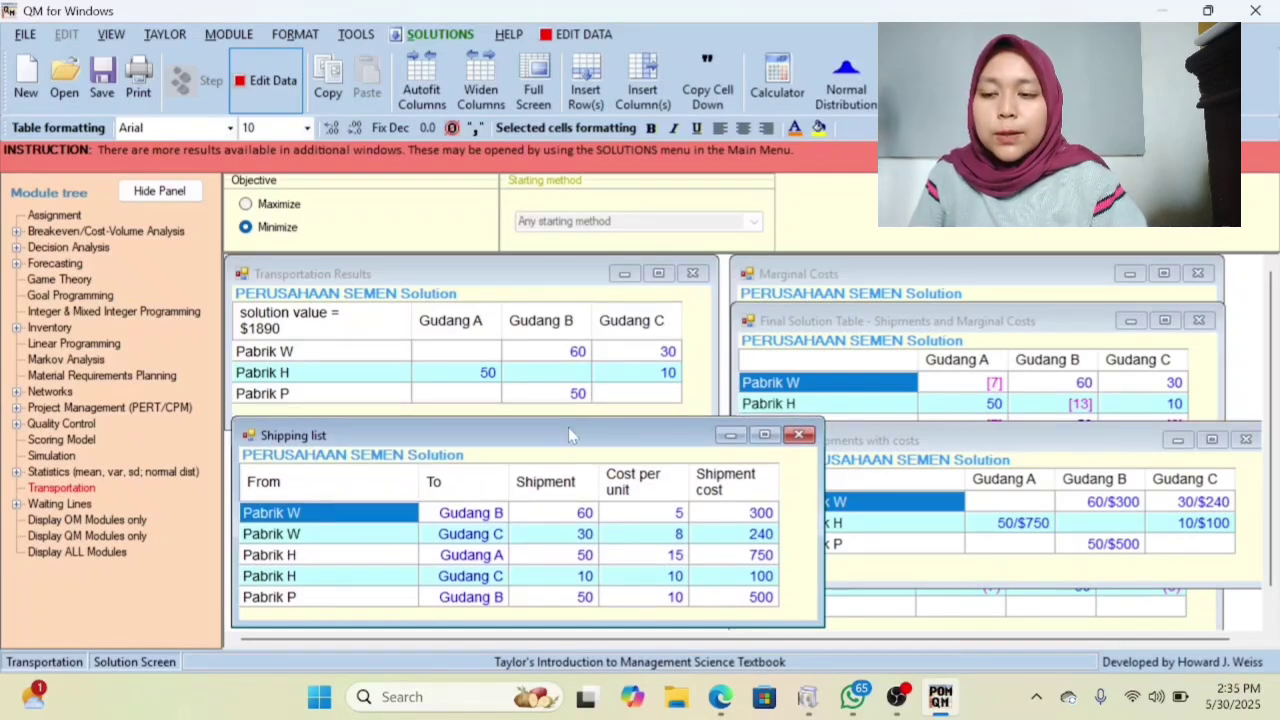
left_click_drag(568, 427, 614, 427)
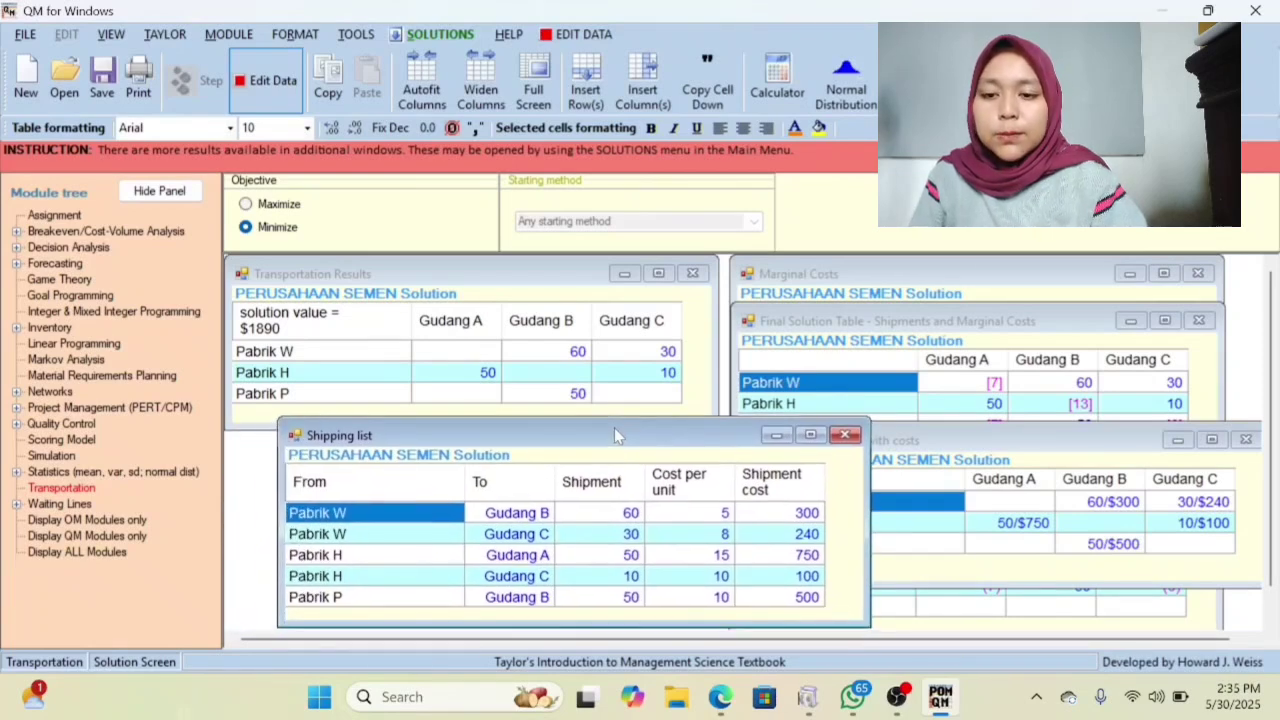